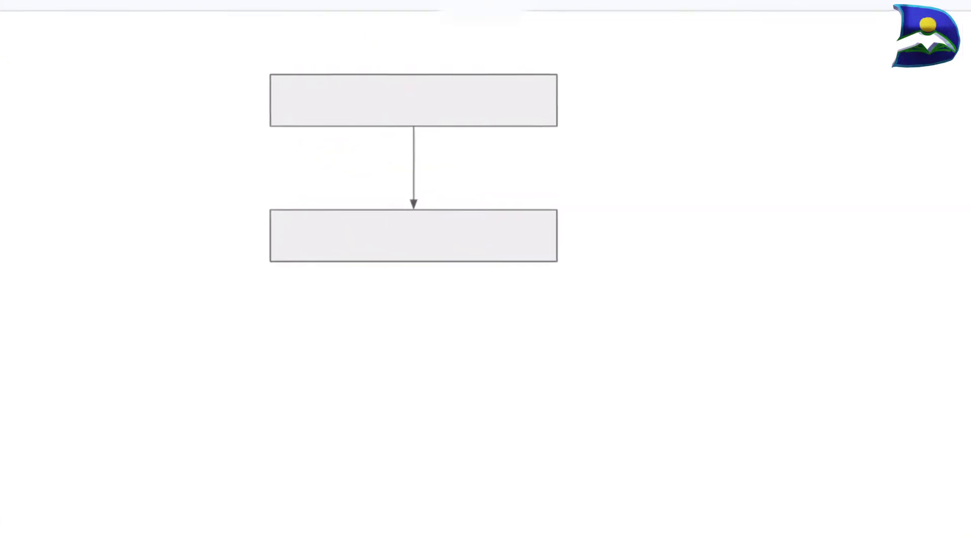
# Duplicate the diagram's top box with Ctrl+D.
pyautogui.click(334, 114)
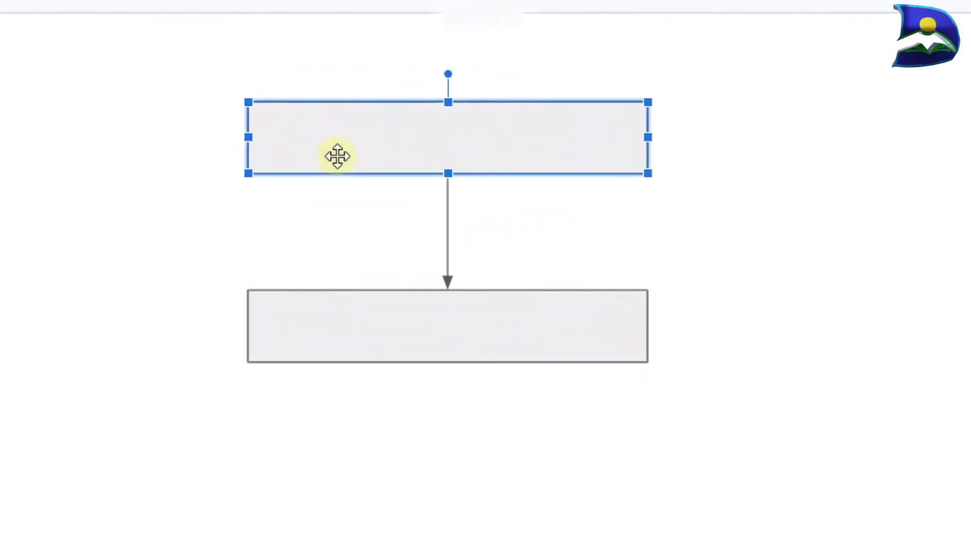
pyautogui.hotkey('ctrl', 'd')
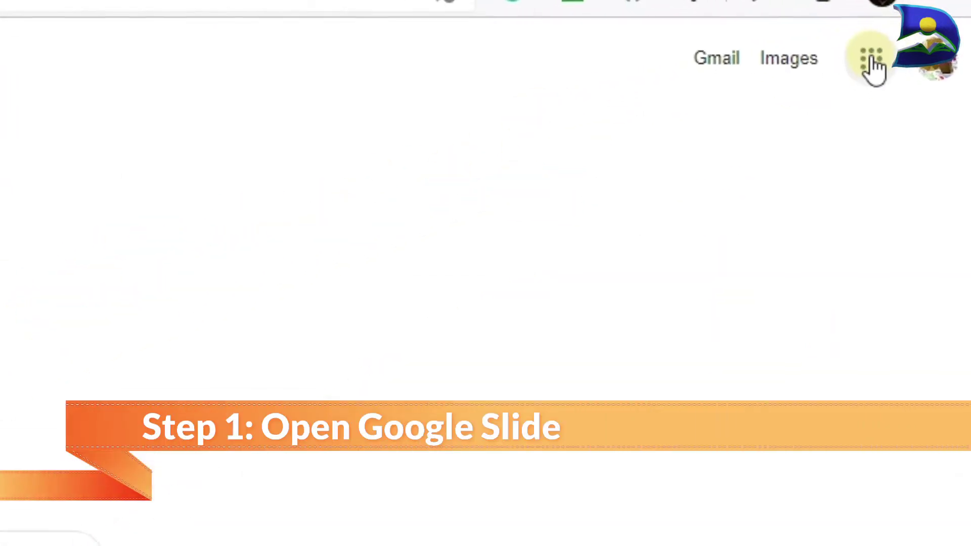
# Launch Google Slides from the Google apps menu.
pyautogui.click(892, 46)
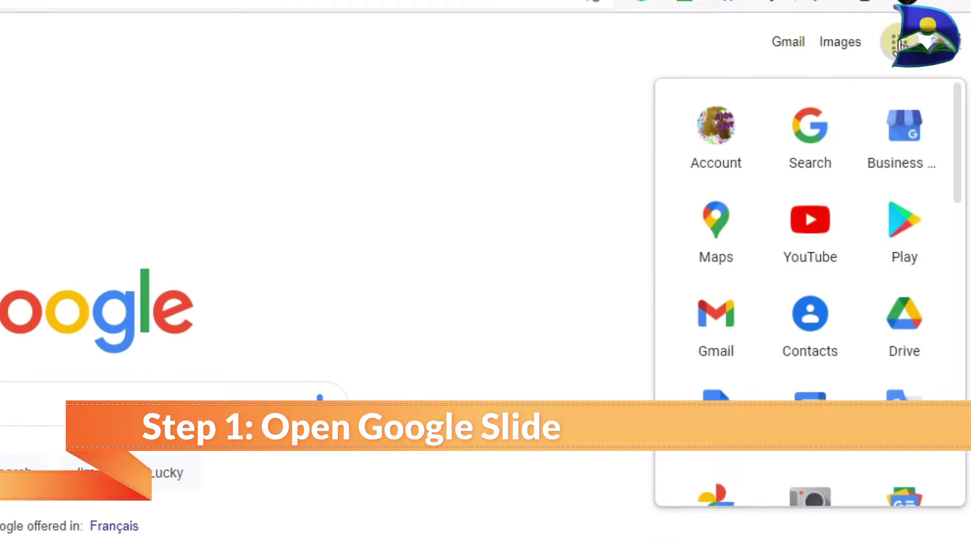
pyautogui.scroll(-7, 853, 241)
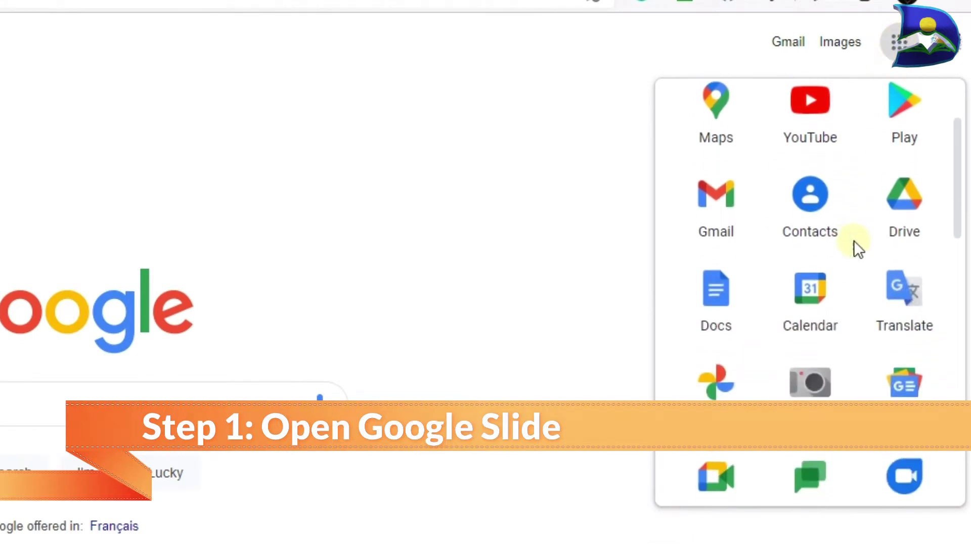
pyautogui.scroll(-7, 854, 240)
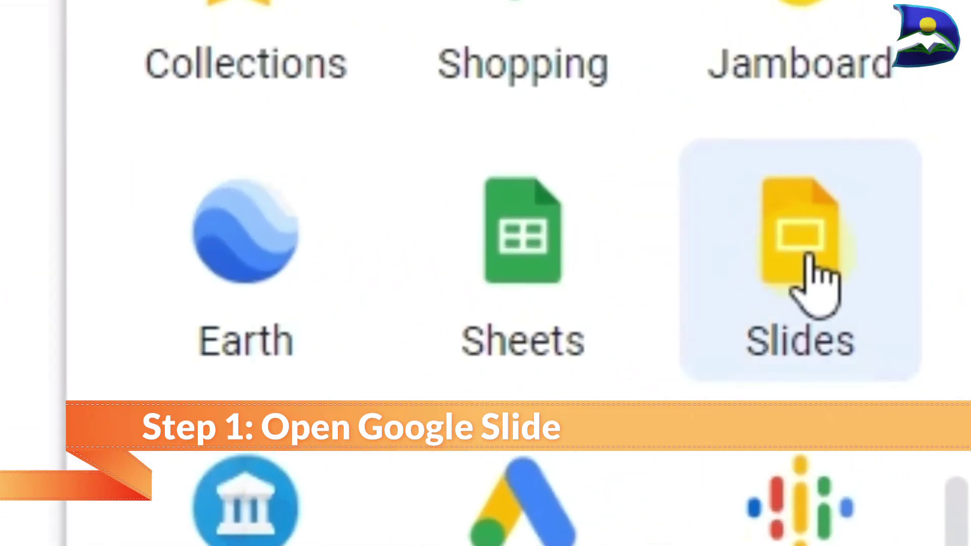
pyautogui.click(809, 255)
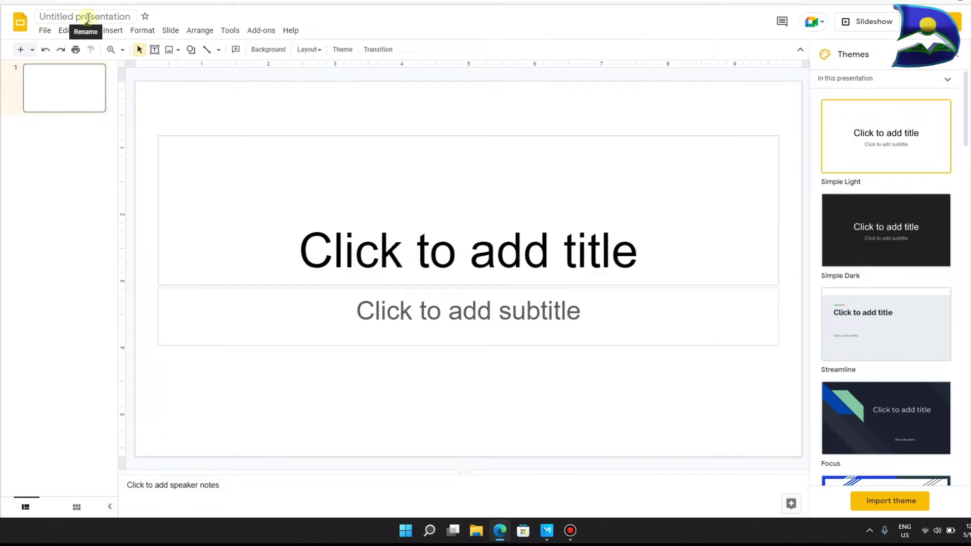
# Rename the untitled presentation to 'Flowchart for Matter'.
pyautogui.click(89, 17)
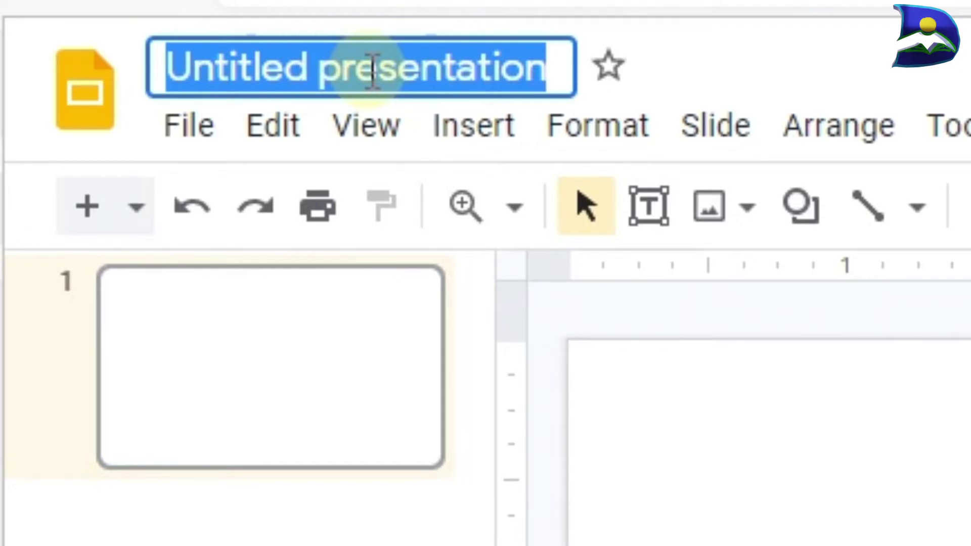
pyautogui.write('Flow')
pyautogui.write('cha')
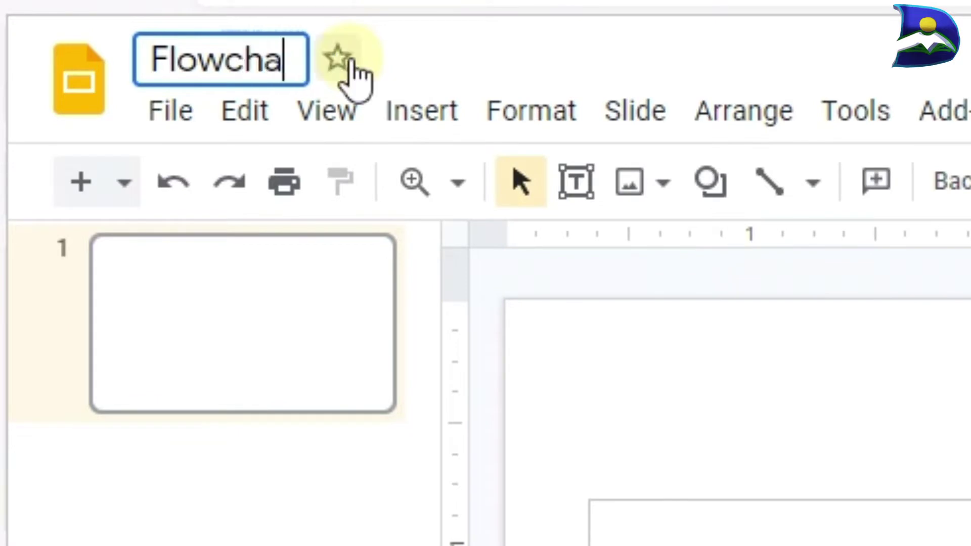
pyautogui.write('rt for Matter')
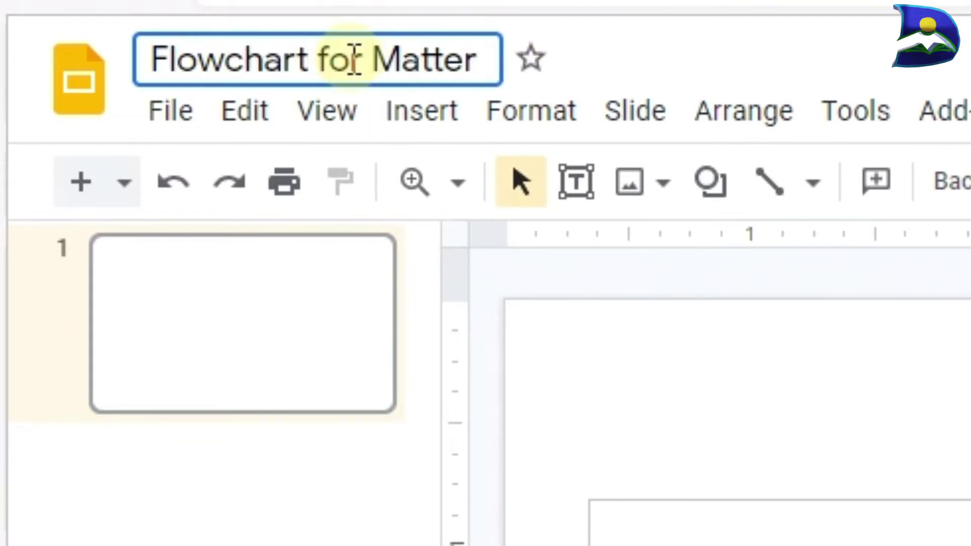
pyautogui.press('Return')
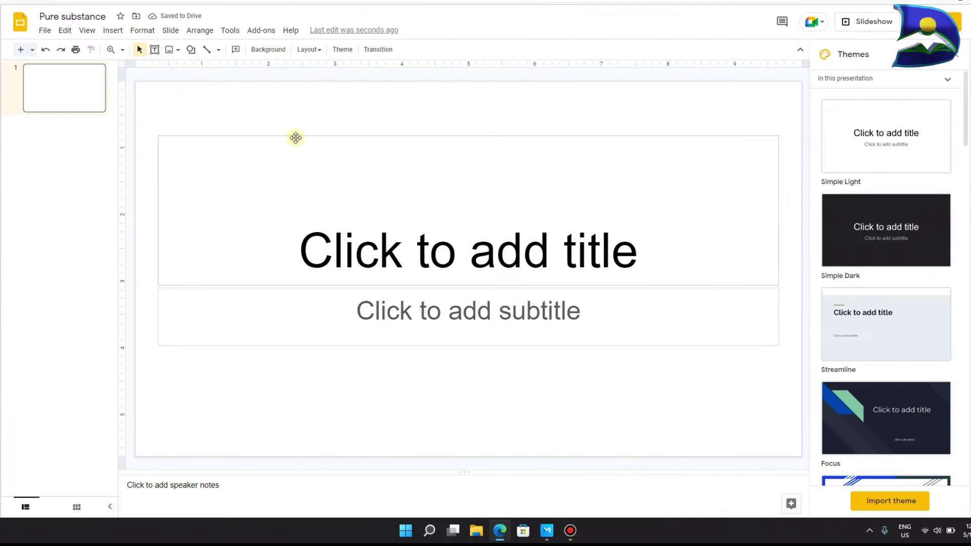
# Delete slide 1's title and subtitle placeholders and add a second slide with the Blank layout.
pyautogui.click(296, 138)
pyautogui.press('Delete')
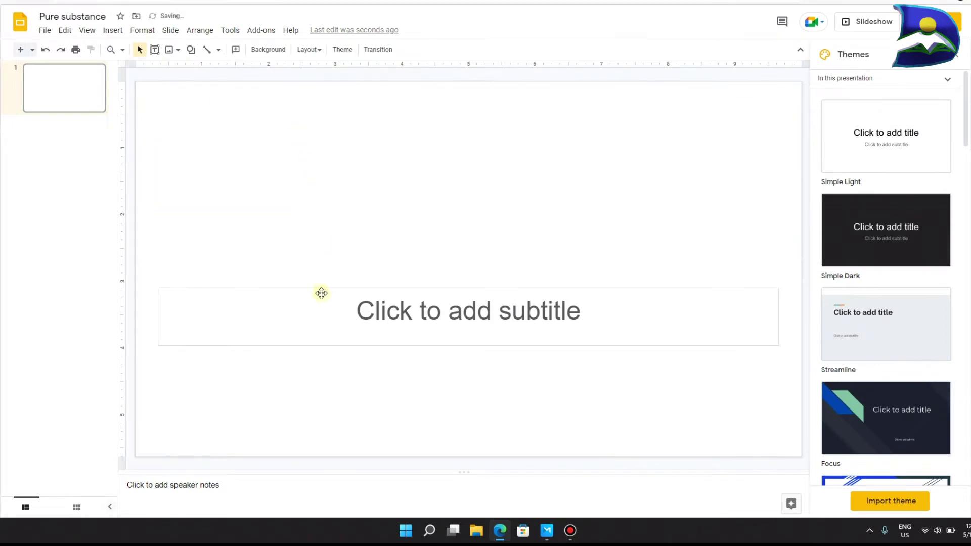
pyautogui.click(320, 291)
pyautogui.press('Delete')
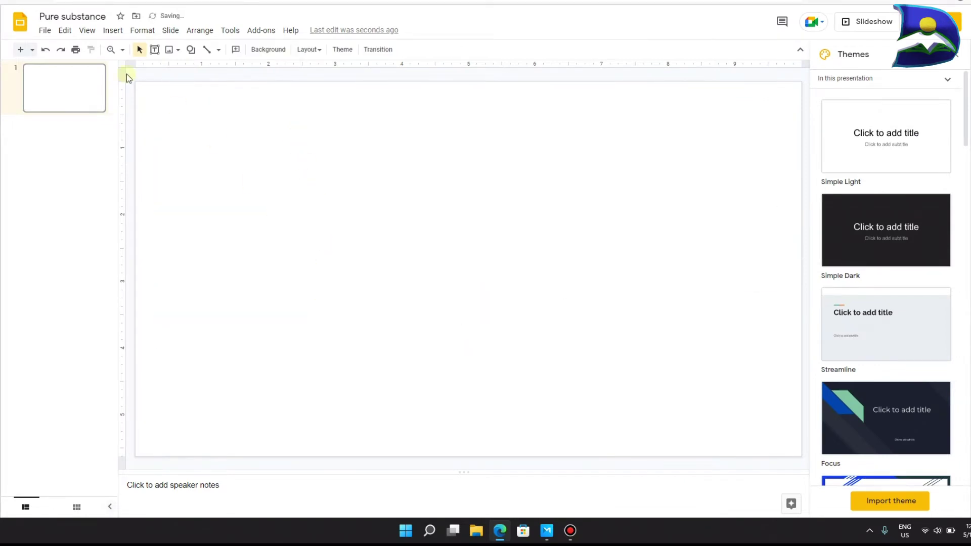
pyautogui.click(34, 51)
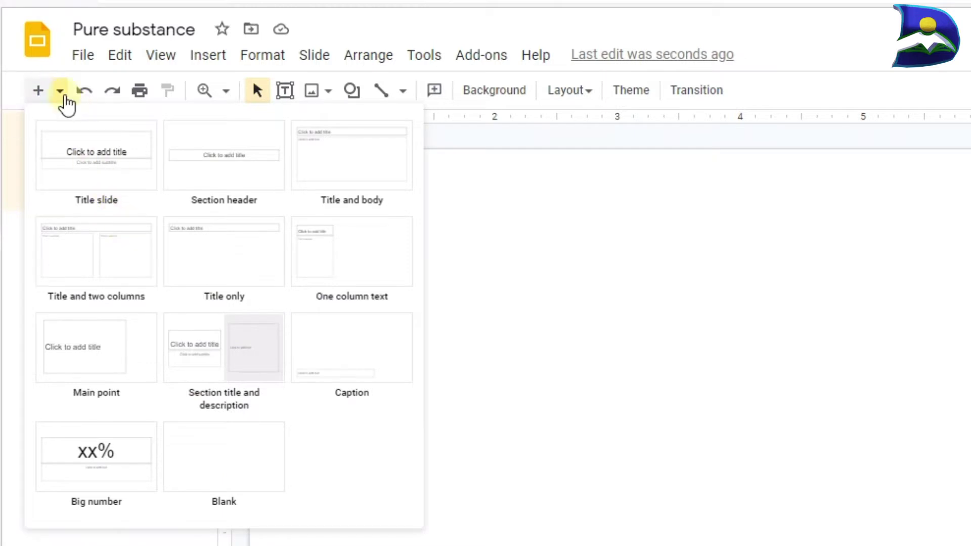
pyautogui.click(201, 448)
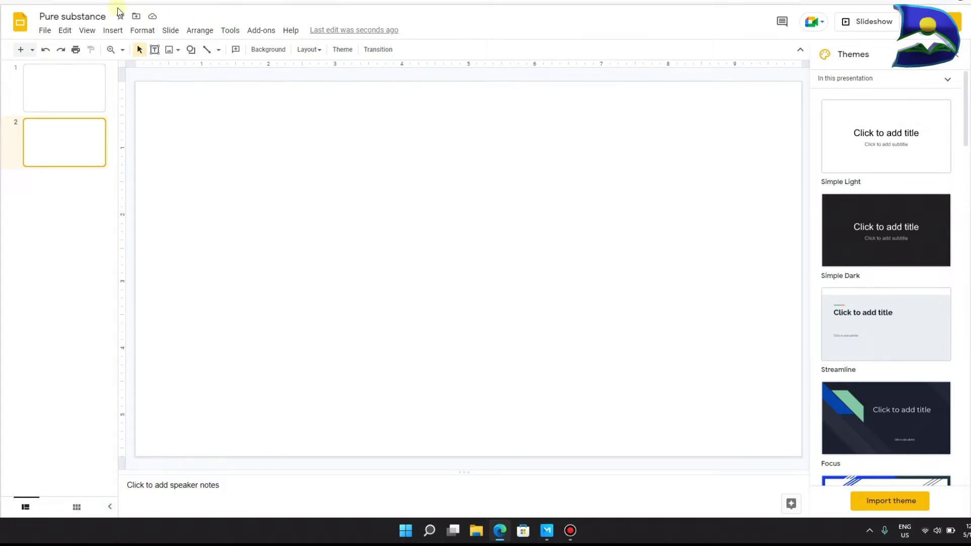
# Draw a rectangle labelled 'Matter', centre its text, and move it into place.
pyautogui.click(190, 50)
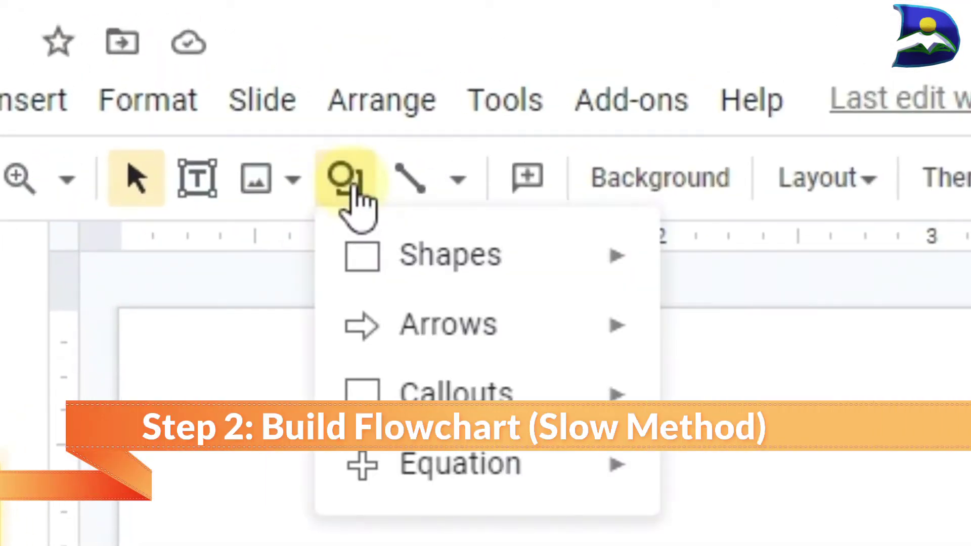
pyautogui.moveTo(450, 260)
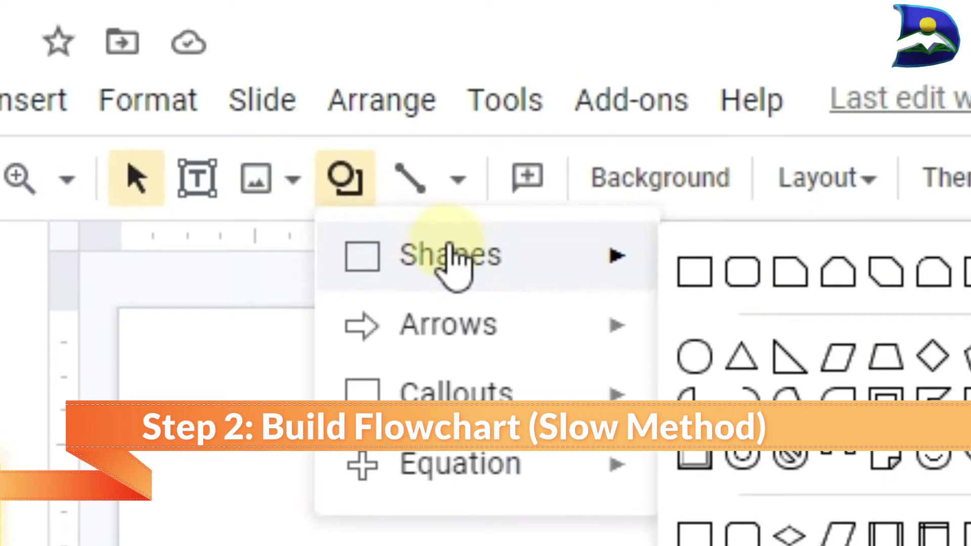
pyautogui.click(694, 272)
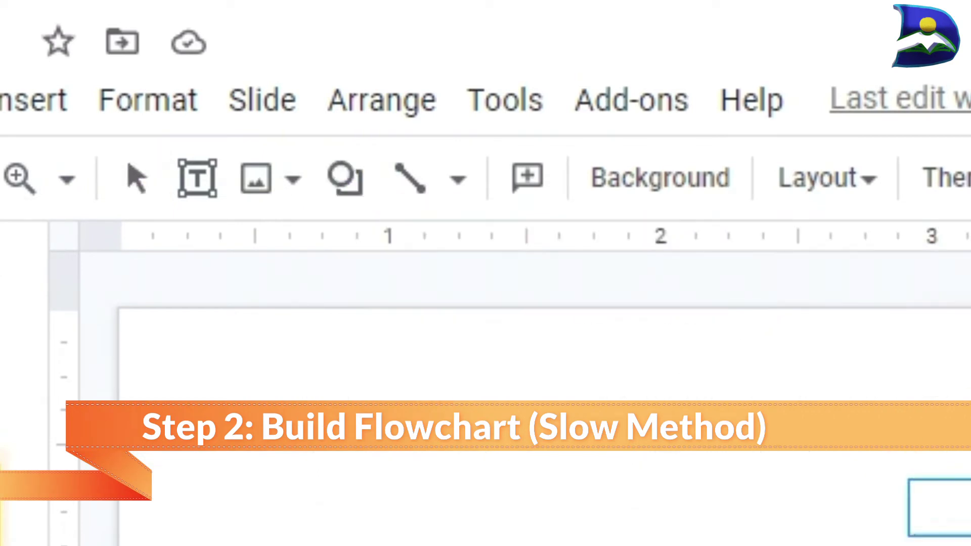
pyautogui.moveTo(908, 479); pyautogui.dragTo(970, 545)
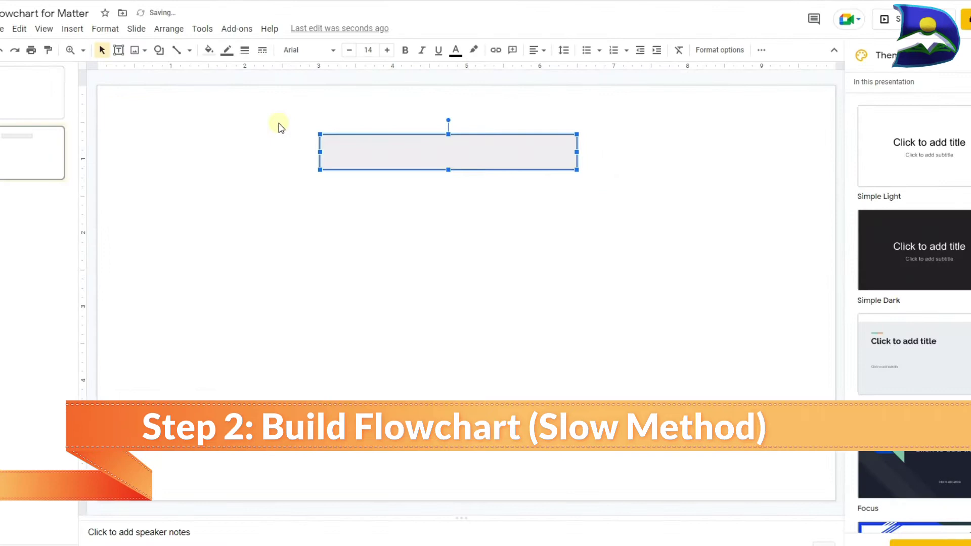
pyautogui.write('Matter')
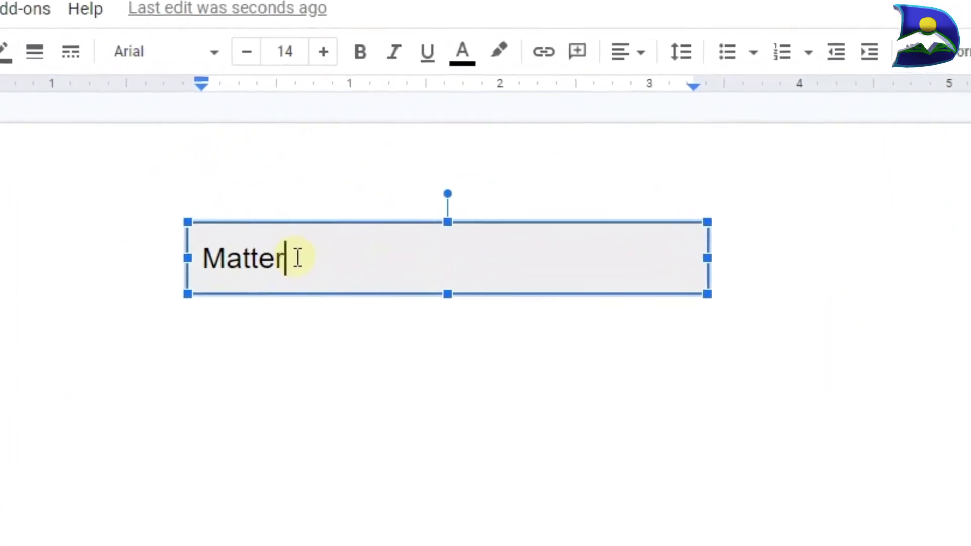
pyautogui.moveTo(311, 232); pyautogui.dragTo(238, 222)
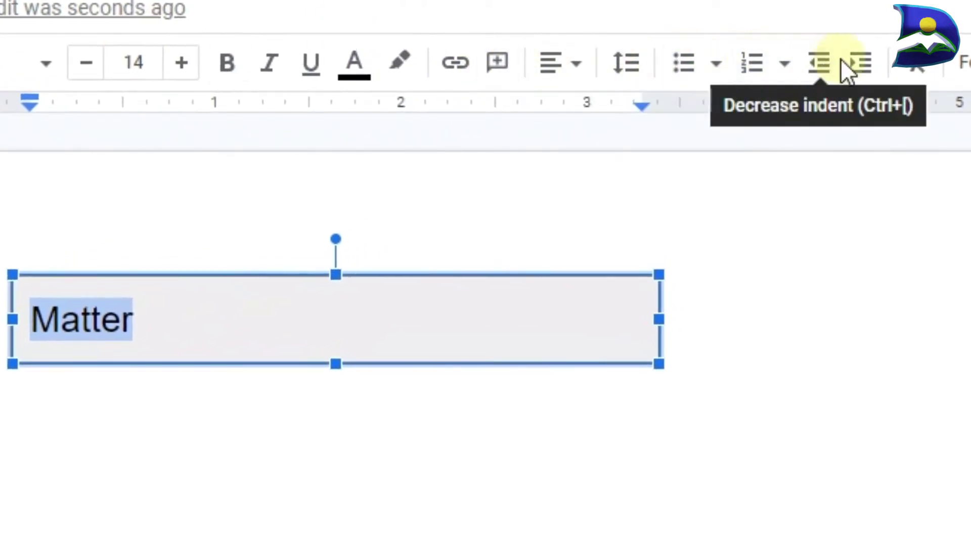
pyautogui.click(578, 65)
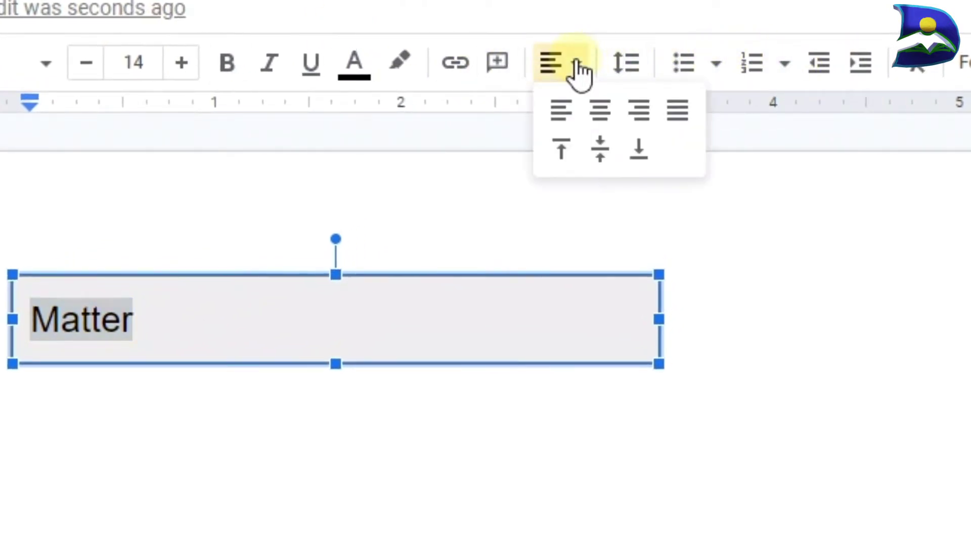
pyautogui.click(599, 110)
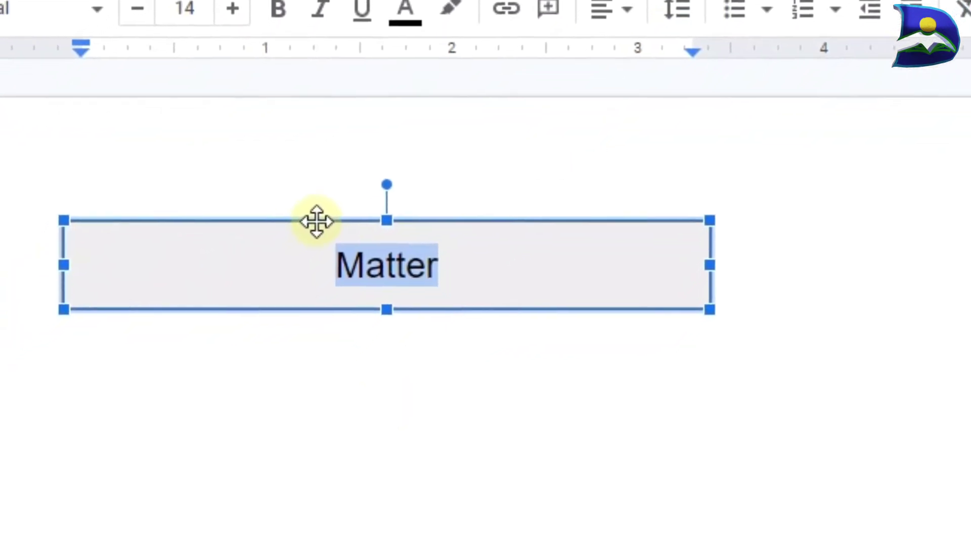
pyautogui.moveTo(316, 220); pyautogui.dragTo(286, 189)
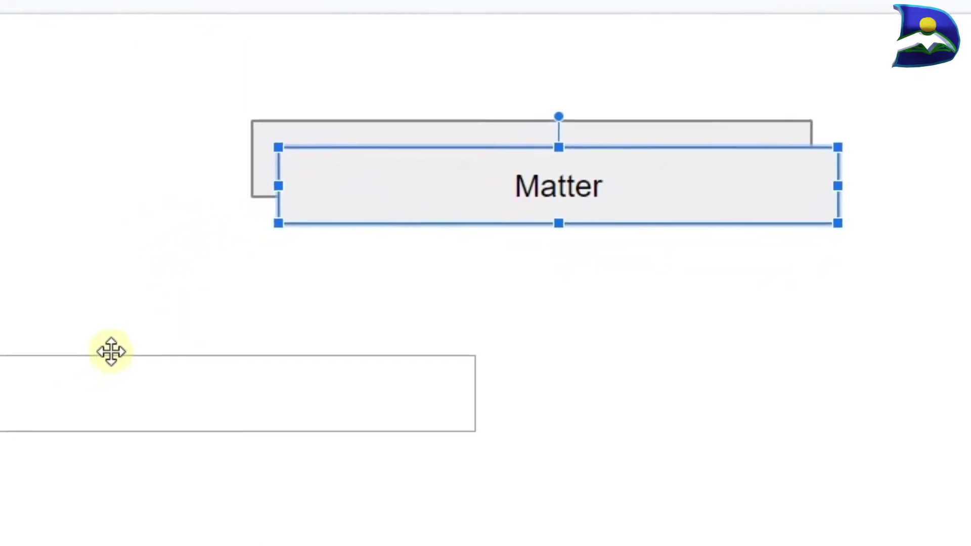
# Place the Pure substance box below-left and duplicate it as a 'Mixture' box on the right.
pyautogui.moveTo(110, 352); pyautogui.dragTo(110, 351)
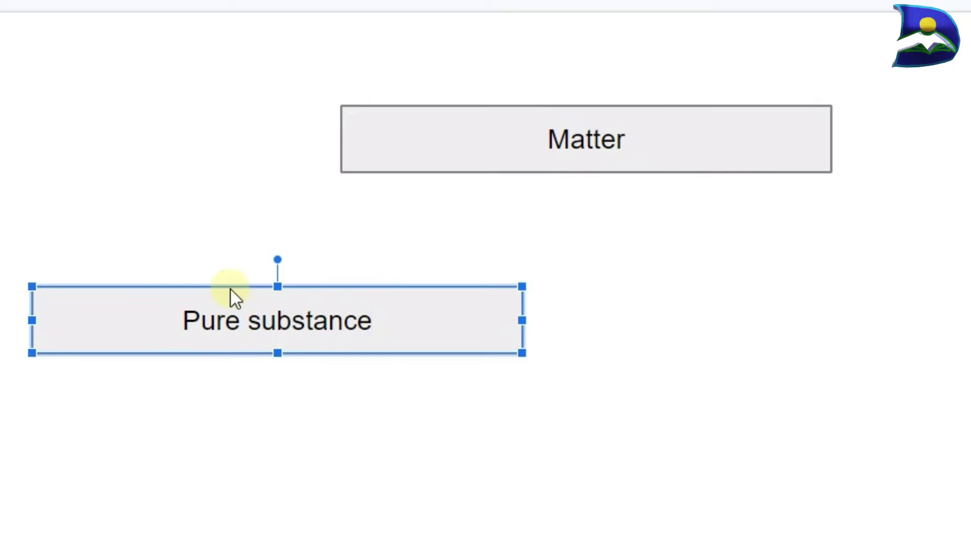
pyautogui.hotkey('ctrl', 'd')
pyautogui.moveTo(350, 329); pyautogui.dragTo(970, 299)
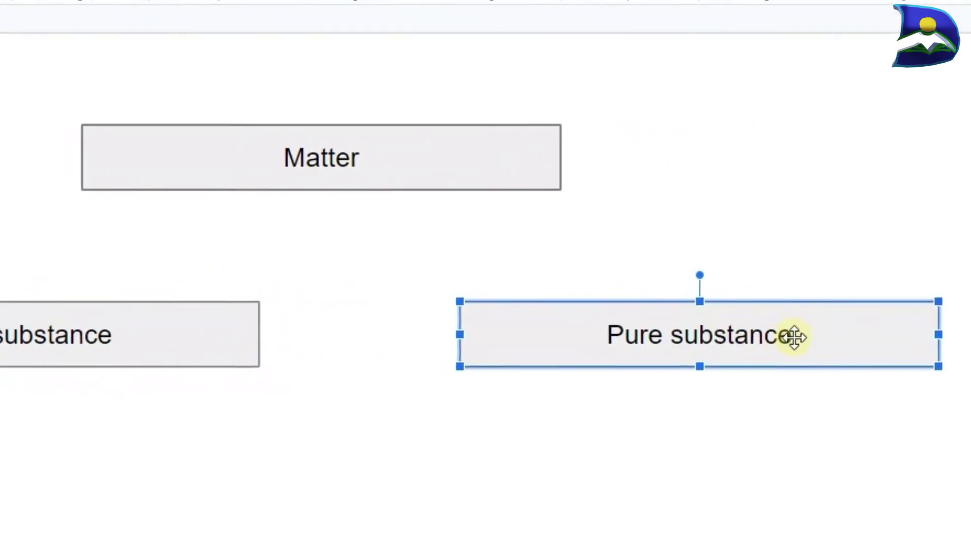
pyautogui.moveTo(792, 330); pyautogui.dragTo(572, 318)
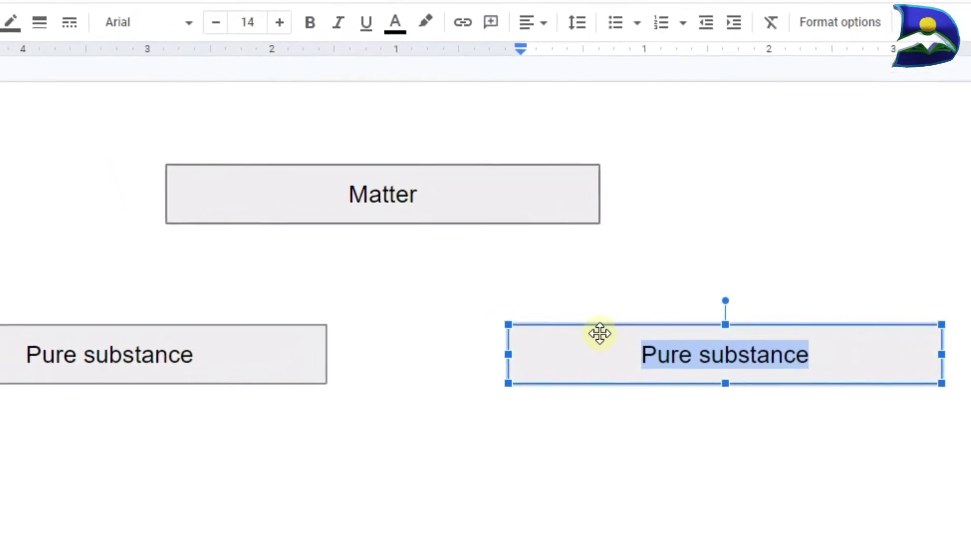
pyautogui.write('Mixture')
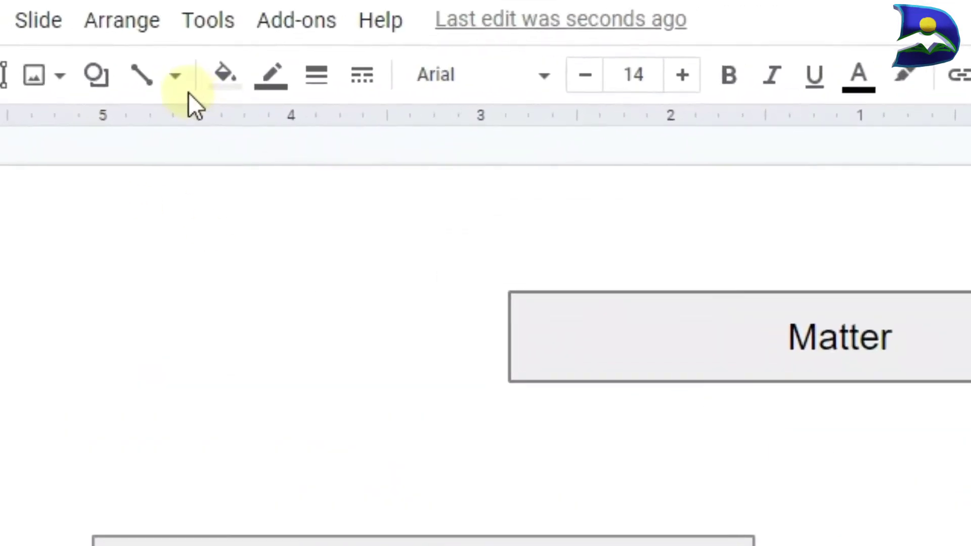
# Draw straight lines from the Matter box to the Pure substance and Mixture boxes.
pyautogui.click(57, 79)
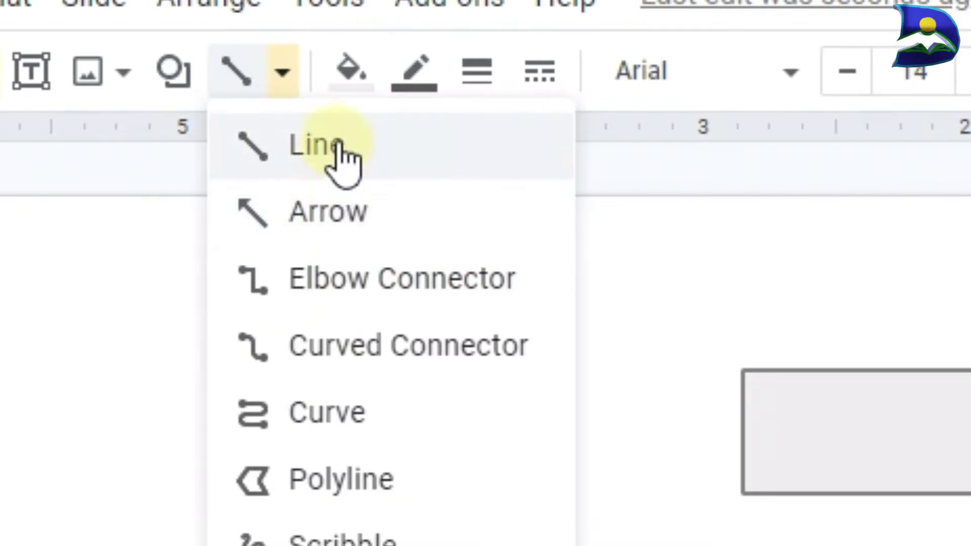
pyautogui.click(344, 156)
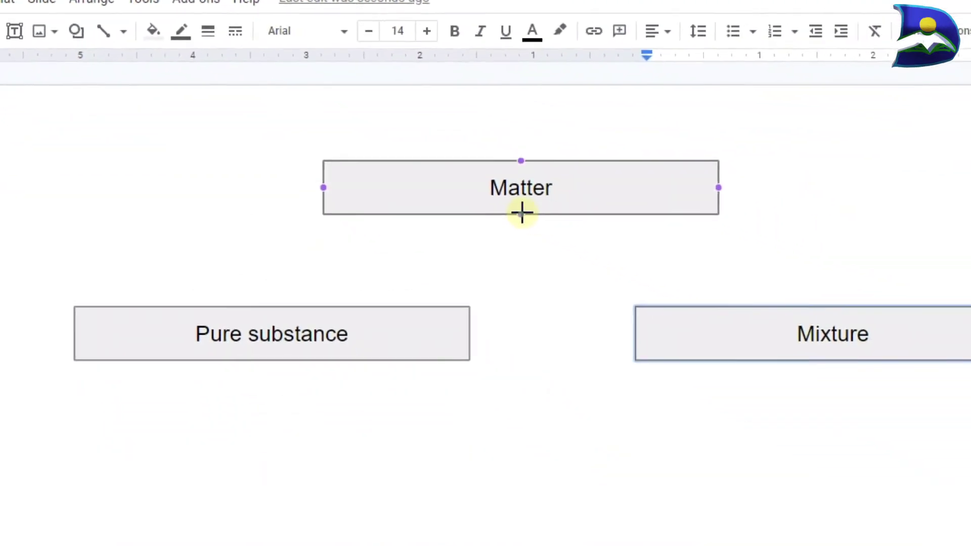
pyautogui.moveTo(521, 213); pyautogui.dragTo(211, 300)
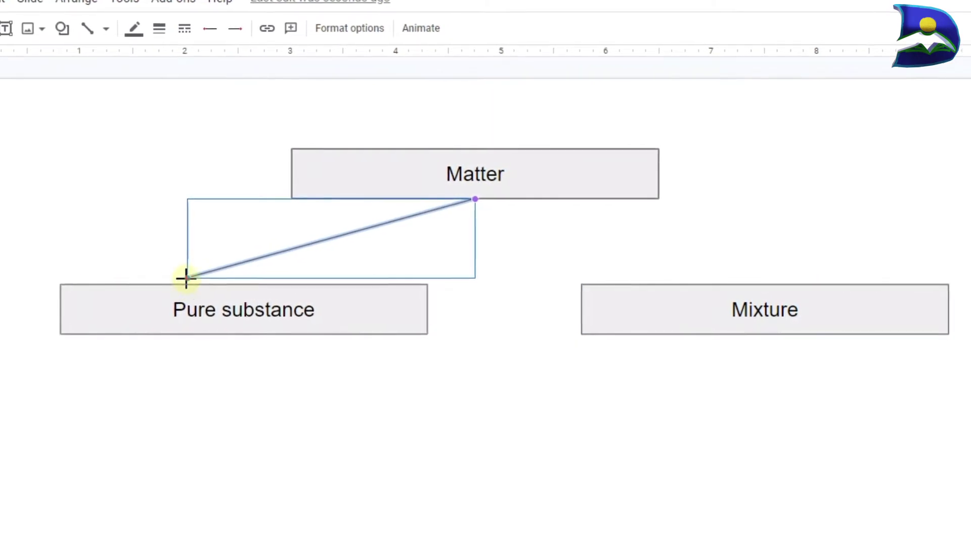
pyautogui.moveTo(205, 279); pyautogui.dragTo(239, 285)
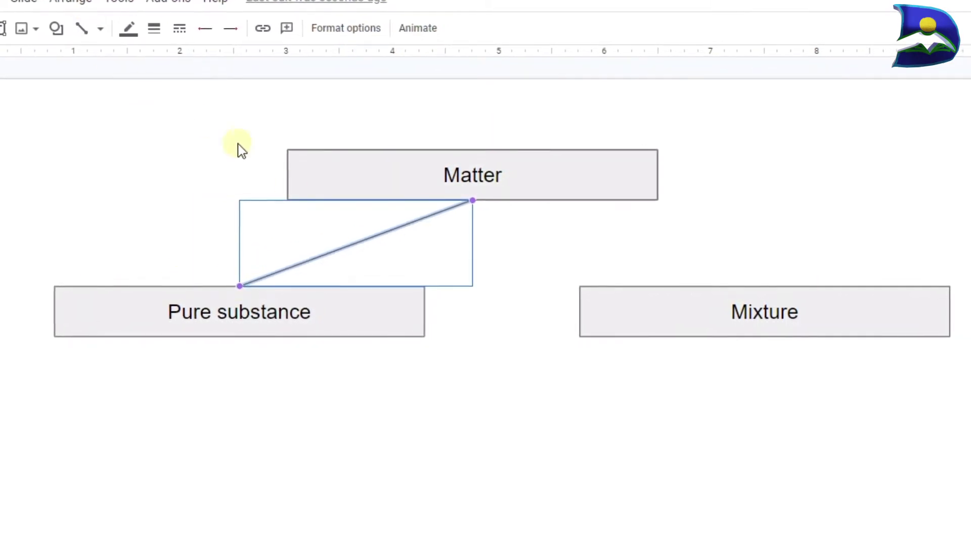
pyautogui.click(100, 29)
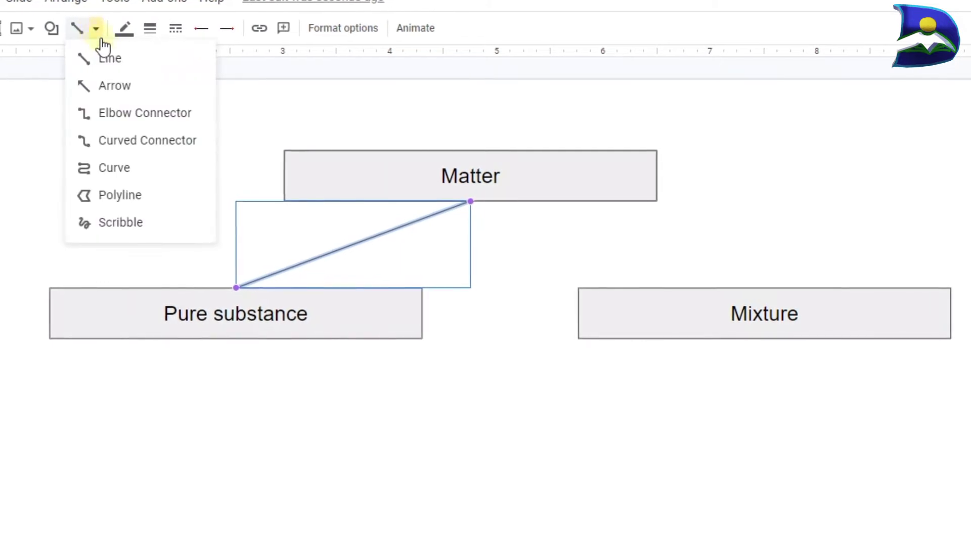
pyautogui.click(108, 59)
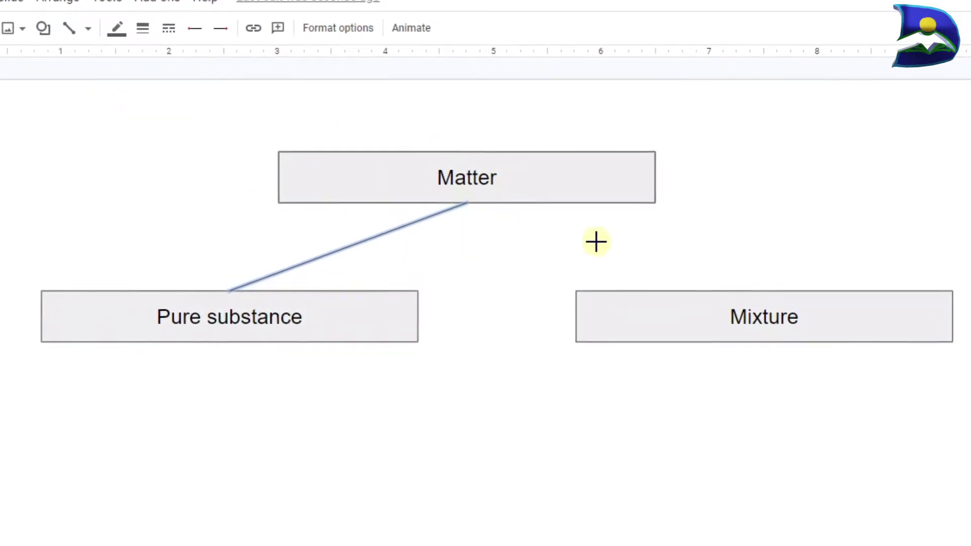
pyautogui.moveTo(507, 210); pyautogui.dragTo(769, 299)
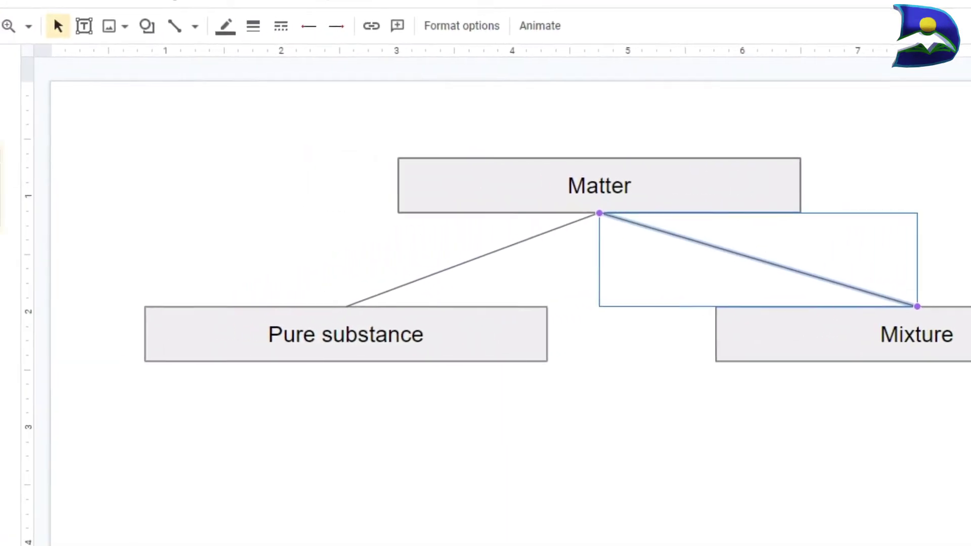
# Add a blank third slide and browse the Insert > Diagram templates.
pyautogui.click(68, 22)
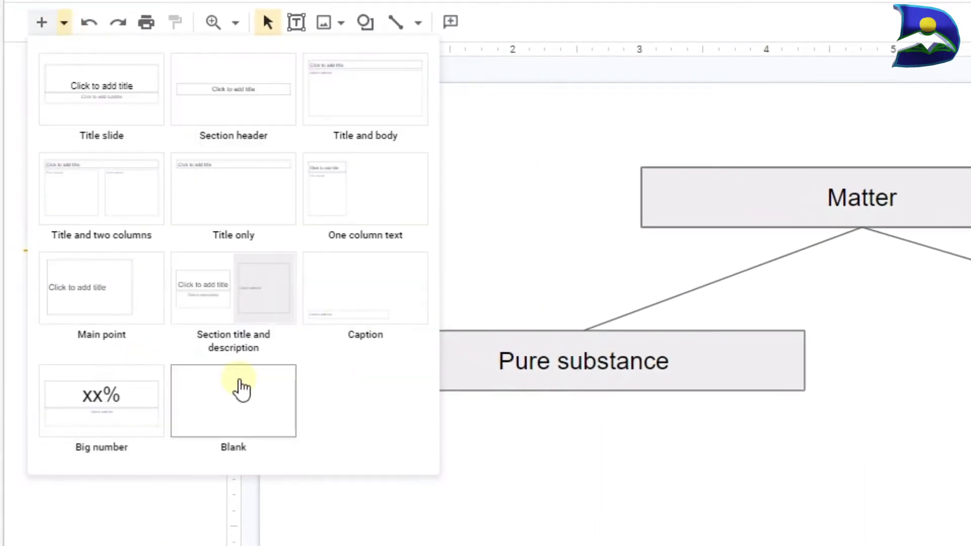
pyautogui.click(243, 387)
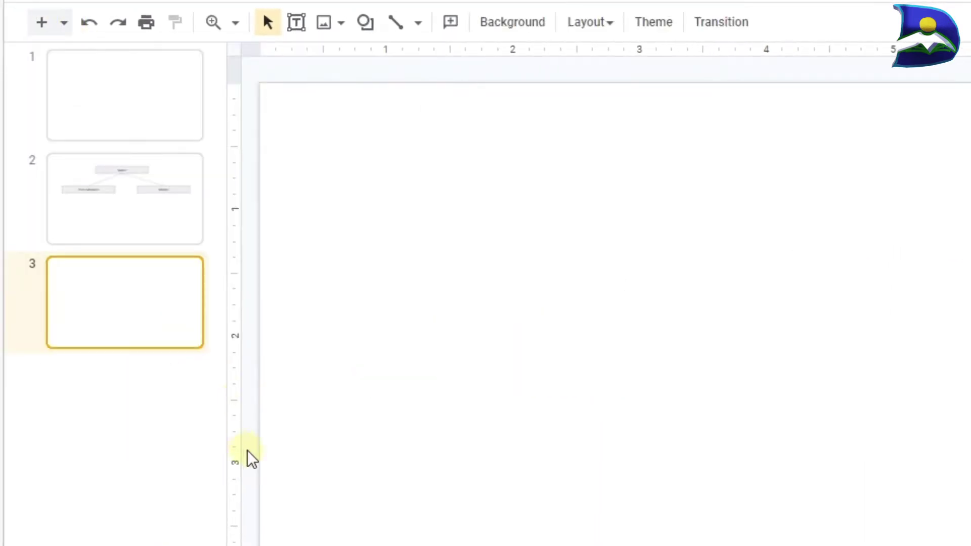
pyautogui.click(263, 90)
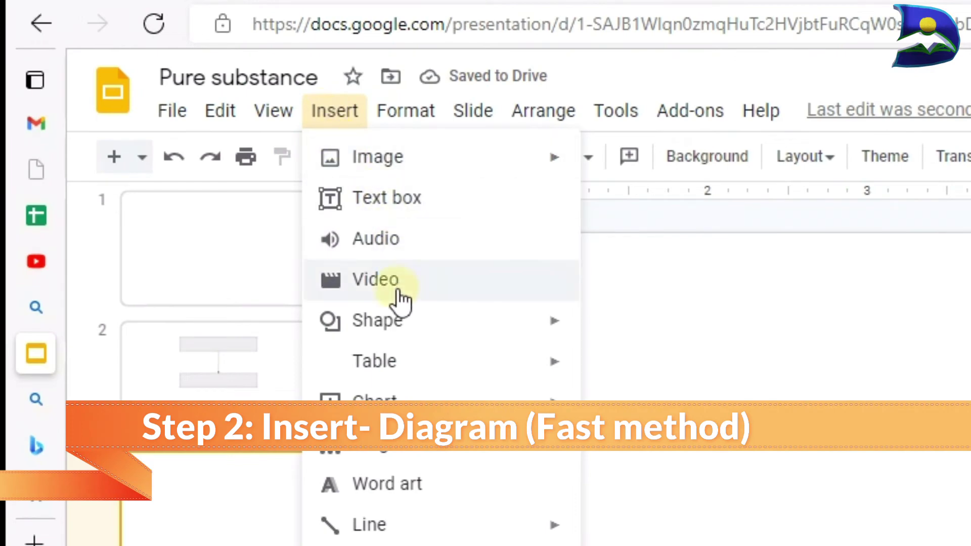
pyautogui.moveTo(394, 174)
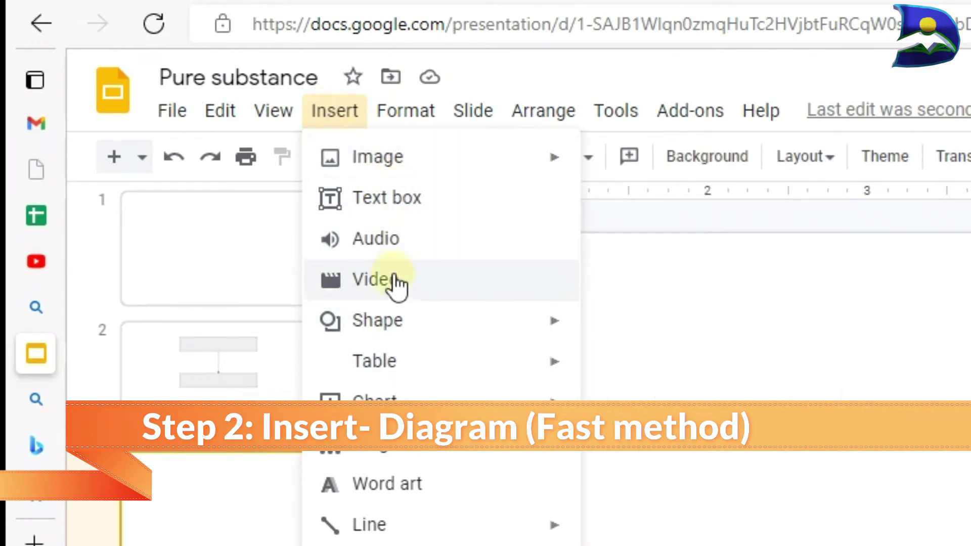
pyautogui.moveTo(395, 331)
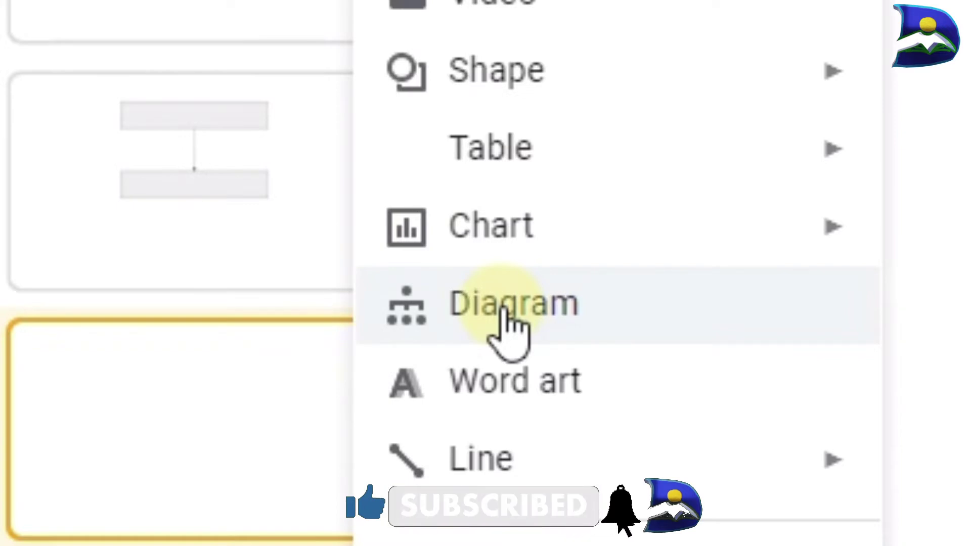
pyautogui.click(510, 324)
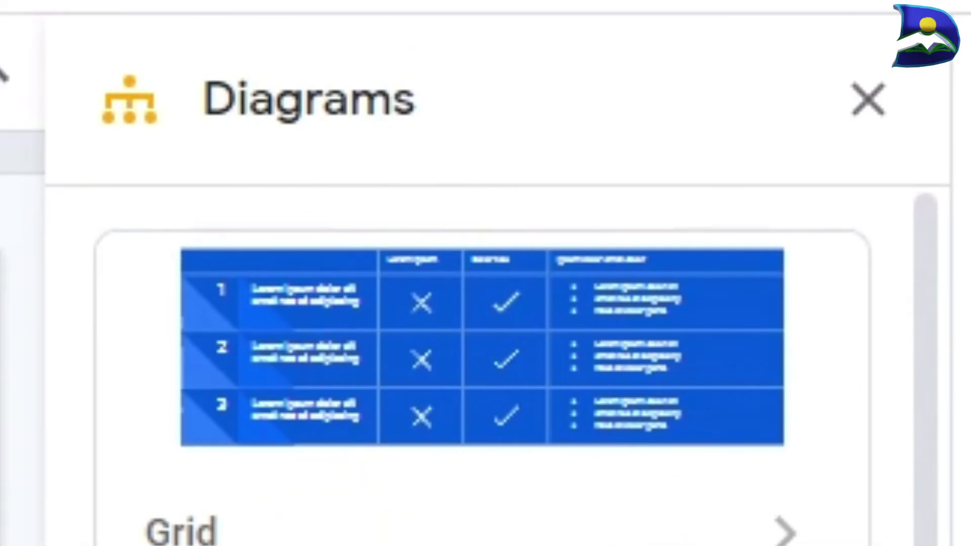
pyautogui.scroll(-5, 334, 354)
pyautogui.scroll(-10, 333, 354)
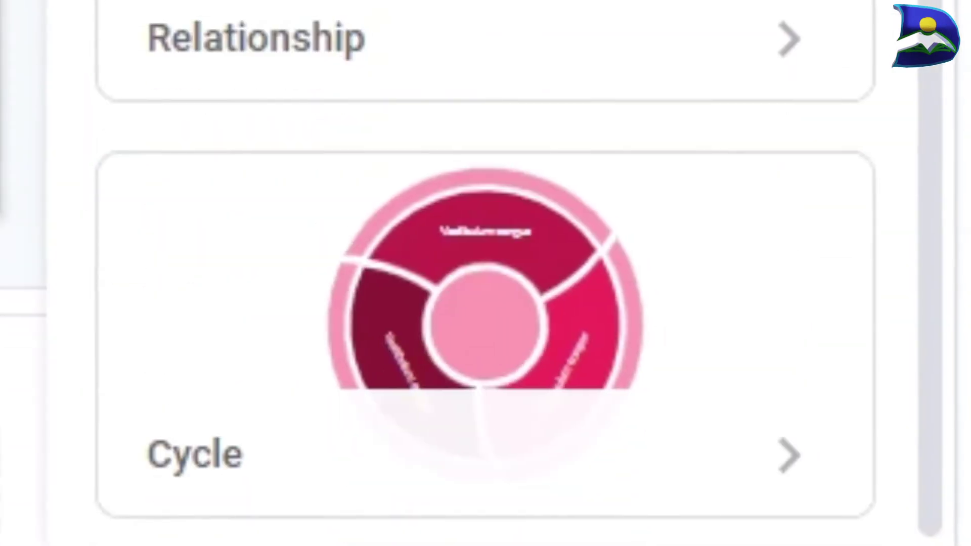
pyautogui.scroll(6, 377, 167)
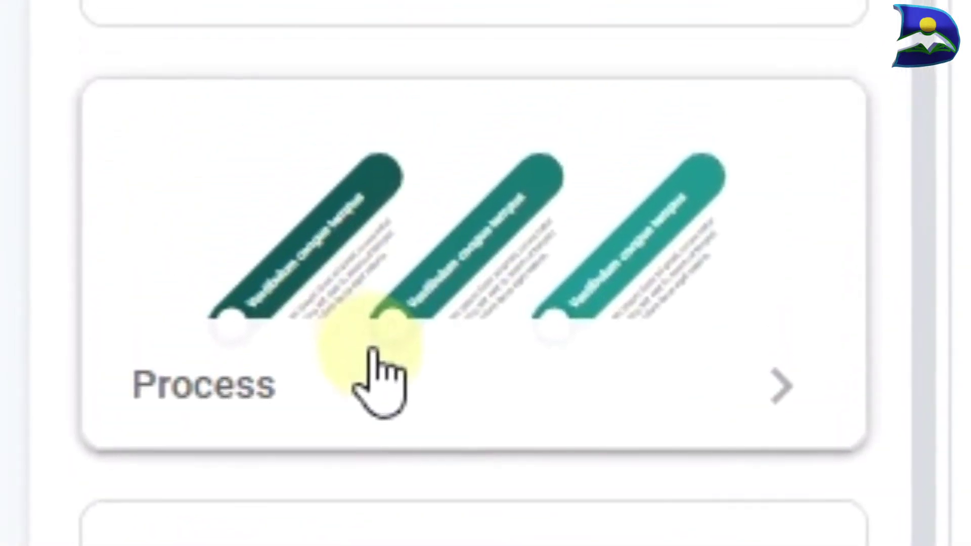
pyautogui.scroll(8, 377, 167)
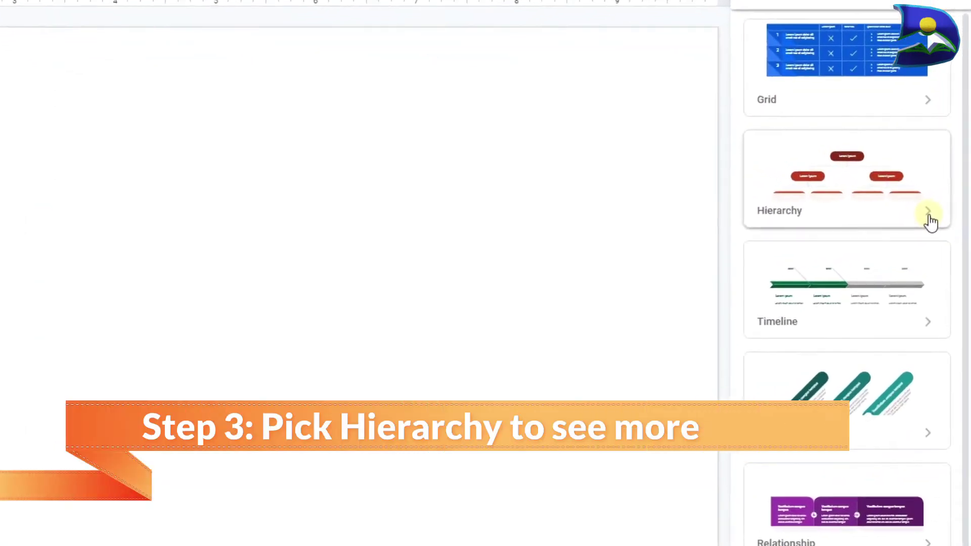
# Expand the Hierarchy card to browse its tree templates.
pyautogui.click(918, 218)
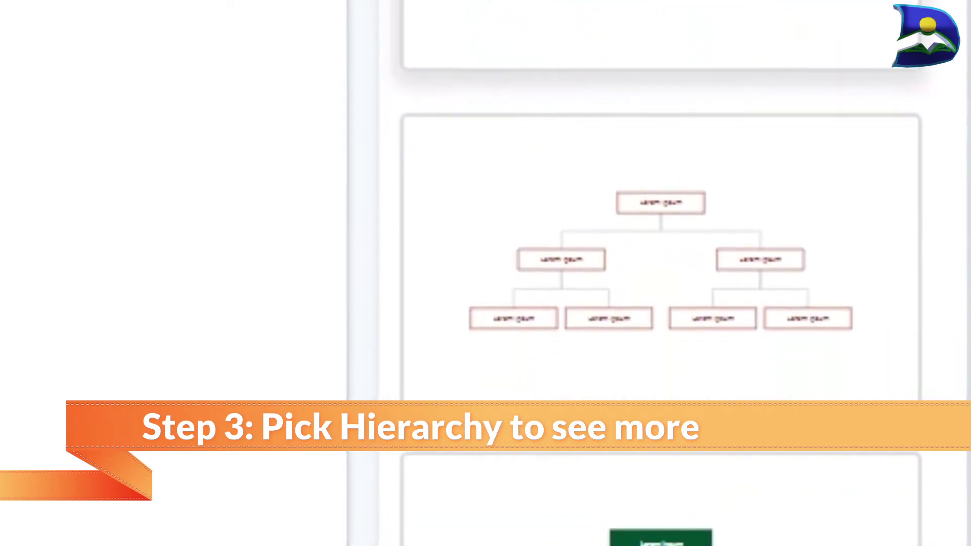
pyautogui.scroll(-10, 652, 457)
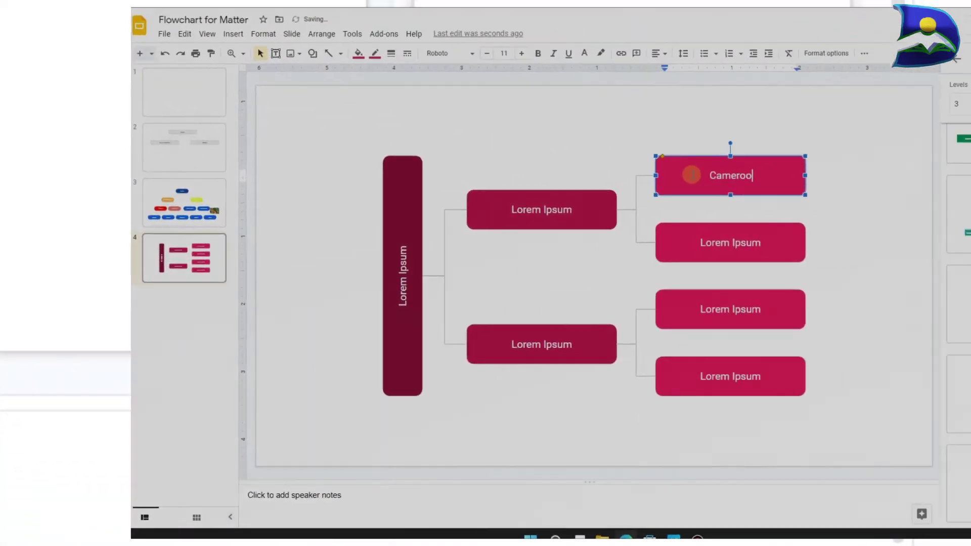
# Retype the hierarchy cards' placeholder labels as Egypt and Senegal.
pyautogui.click(581, 241)
pyautogui.write('Egypt')
pyautogui.click(609, 310)
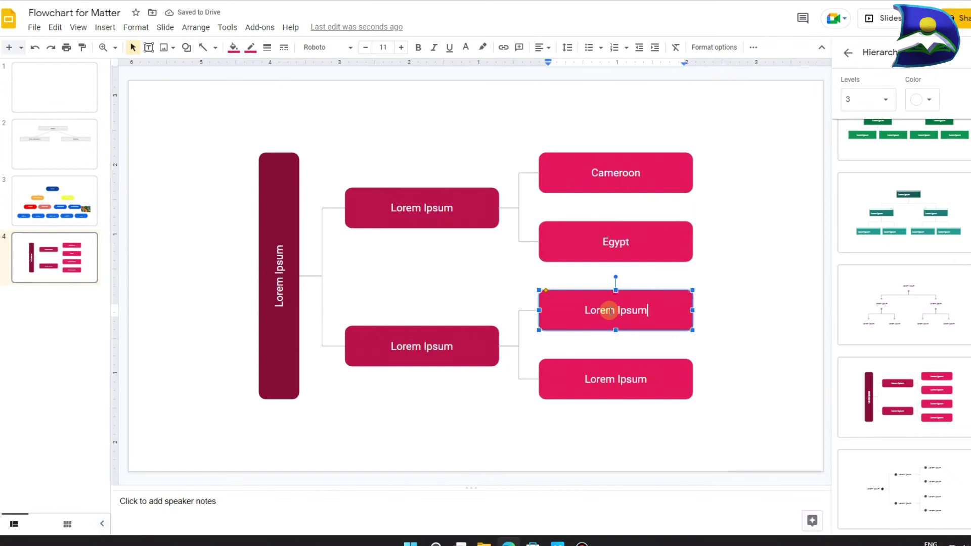
pyautogui.moveTo(645, 380); pyautogui.dragTo(582, 379)
pyautogui.write('Senegal')
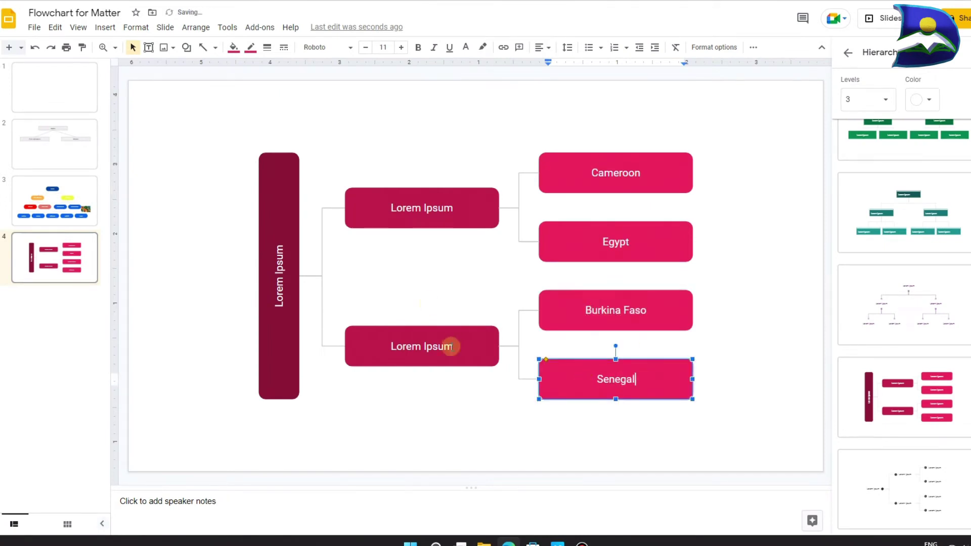
pyautogui.moveTo(449, 346); pyautogui.dragTo(390, 345)
pyautogui.write('Senegal')
pyautogui.moveTo(449, 210); pyautogui.dragTo(392, 208)
pyautogui.write('Egypt')
pyautogui.click(277, 244)
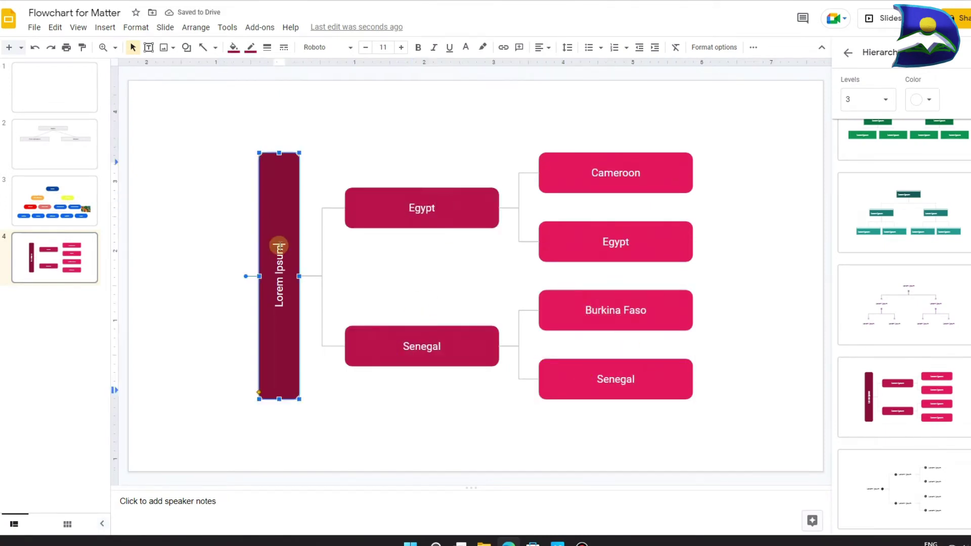
pyautogui.moveTo(277, 244); pyautogui.dragTo(275, 308)
pyautogui.write('Senegal')
# Draw a rectangle below the Senegal card labelled 'Semi Finalists' with centred text.
pyautogui.click(186, 47)
pyautogui.moveTo(210, 70)
pyautogui.click(275, 70)
pyautogui.moveTo(538, 416); pyautogui.dragTo(696, 456)
pyautogui.write('Sem')
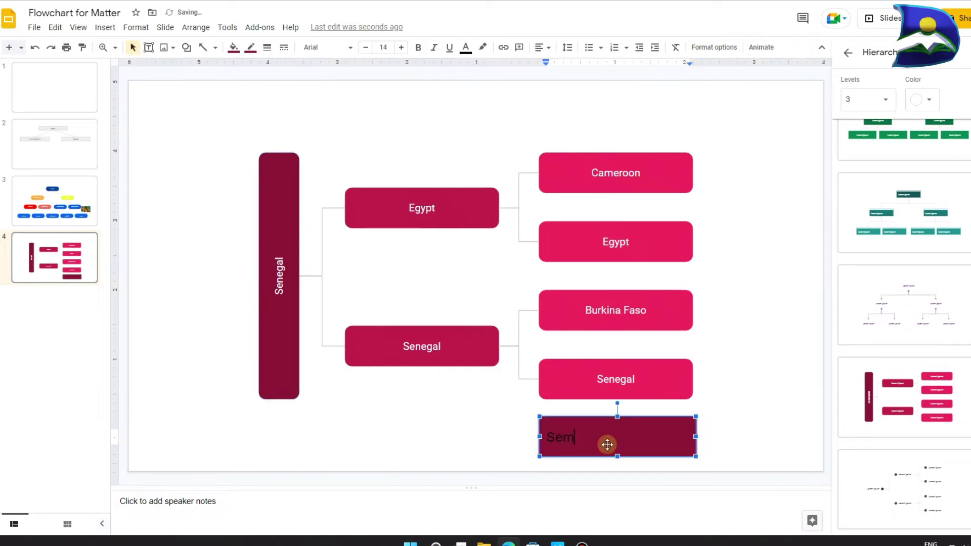
pyautogui.write('i Finalists')
pyautogui.click(539, 47)
pyautogui.click(558, 65)
# Duplicate the box into Finalists and Champions copies and fill Finalists light red.
pyautogui.moveTo(579, 418); pyautogui.dragTo(190, 428)
pyautogui.hotkey('ctrl', 'd')
pyautogui.doubleClick(195, 434)
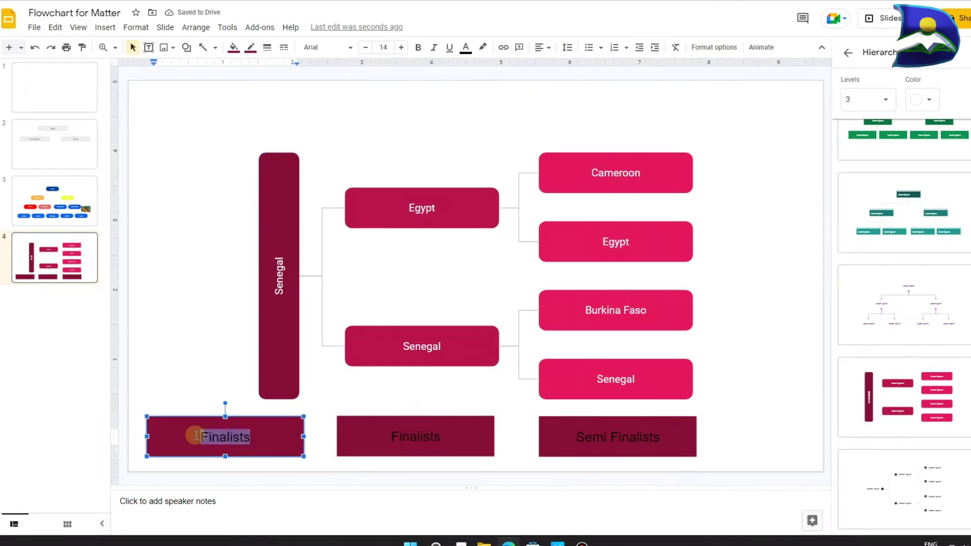
pyautogui.write('Champions')
pyautogui.click(381, 423)
pyautogui.click(233, 47)
pyautogui.click(251, 212)
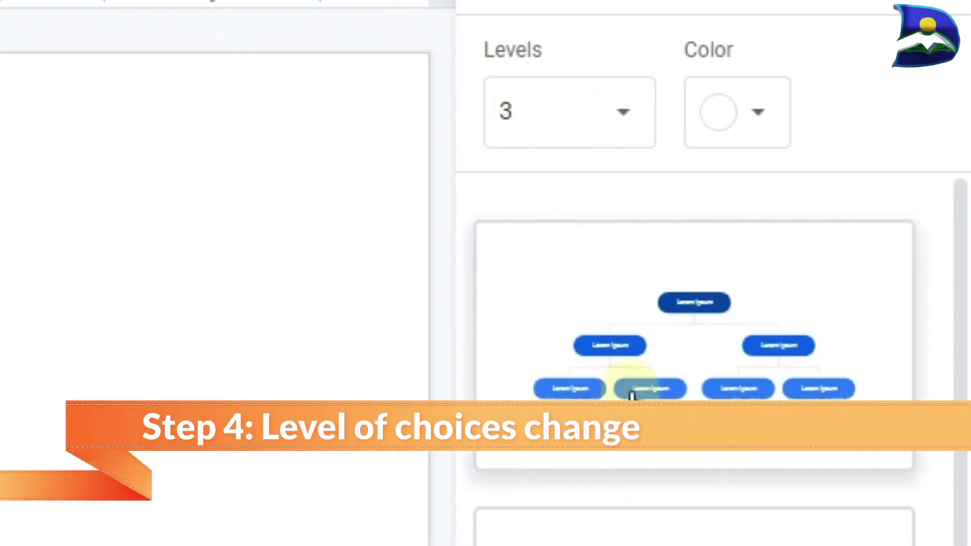
# Insert the blue hierarchy template with 4 levels on slide 3.
pyautogui.click(620, 116)
pyautogui.click(581, 162)
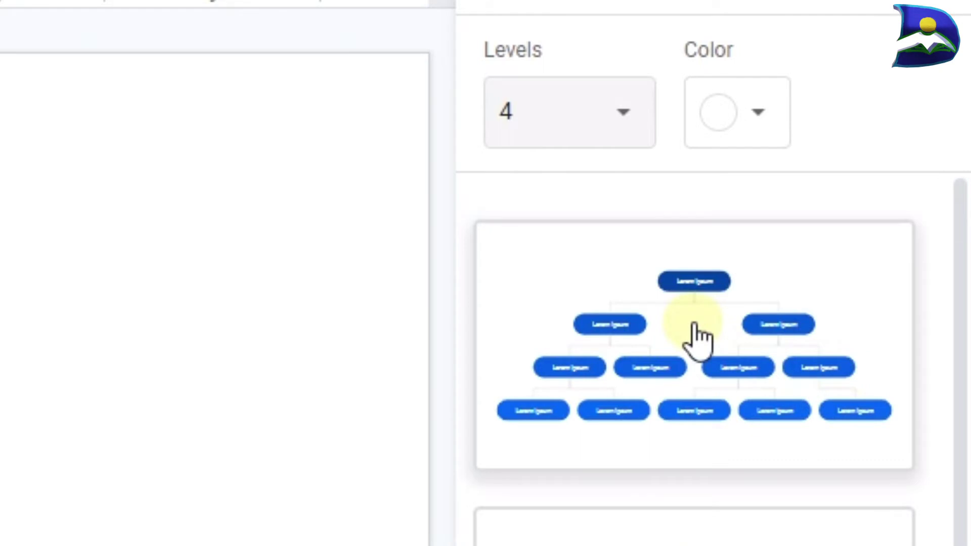
pyautogui.click(697, 336)
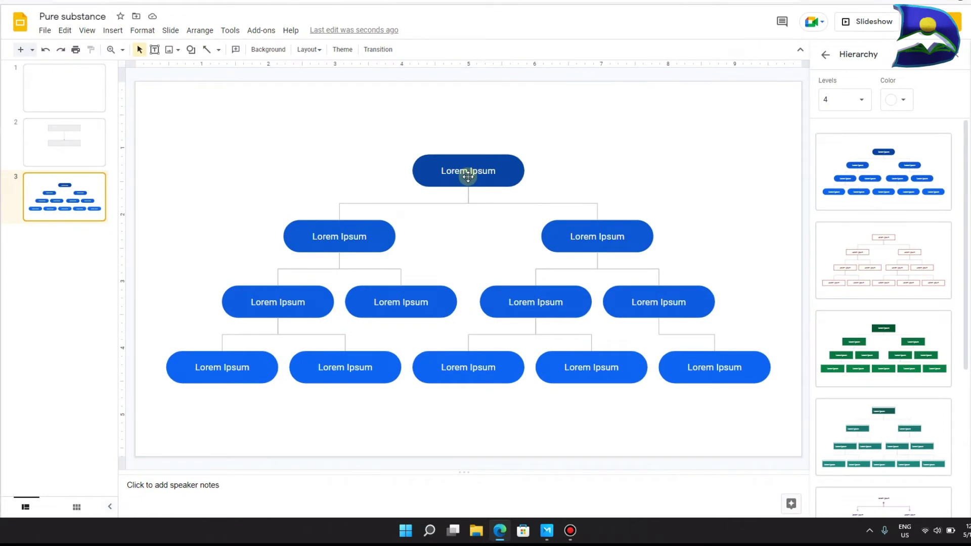
# Shrink the two-box arrow diagram on slide 2 by dragging its corner handle.
pyautogui.click(54, 154)
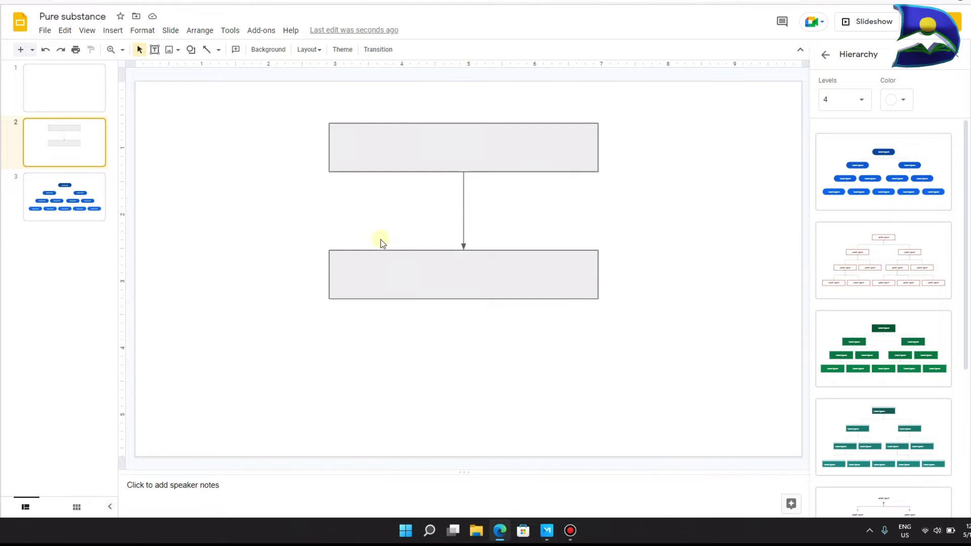
pyautogui.moveTo(299, 114); pyautogui.dragTo(625, 346)
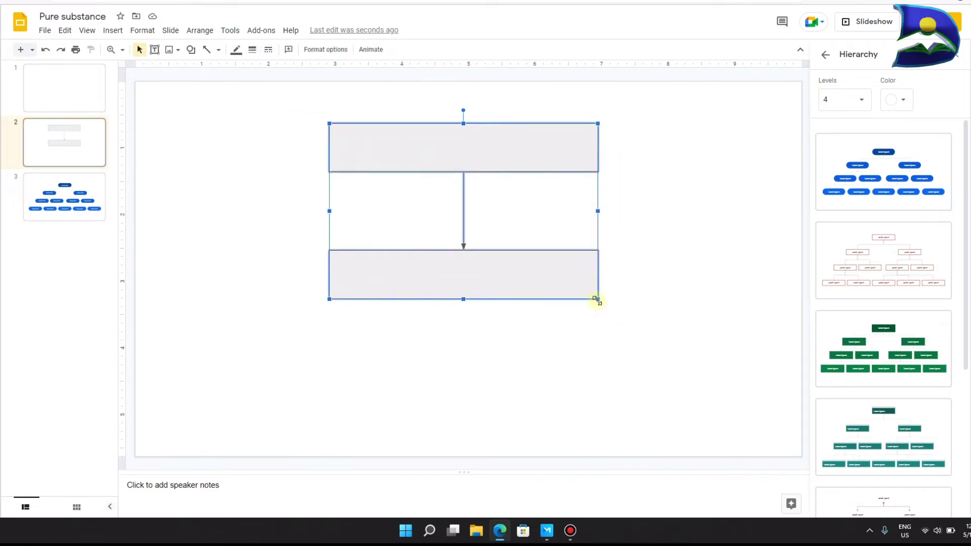
pyautogui.moveTo(597, 299); pyautogui.dragTo(516, 246)
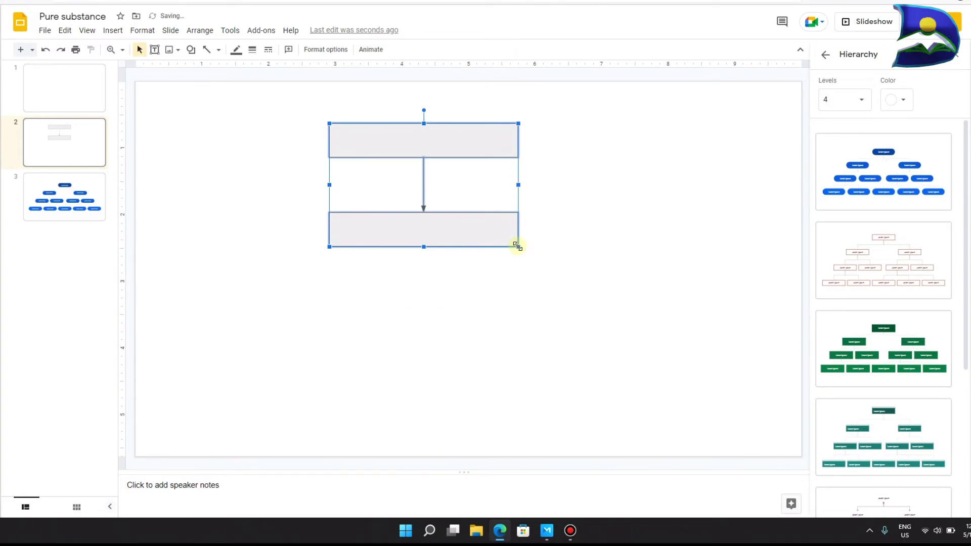
pyautogui.click(51, 204)
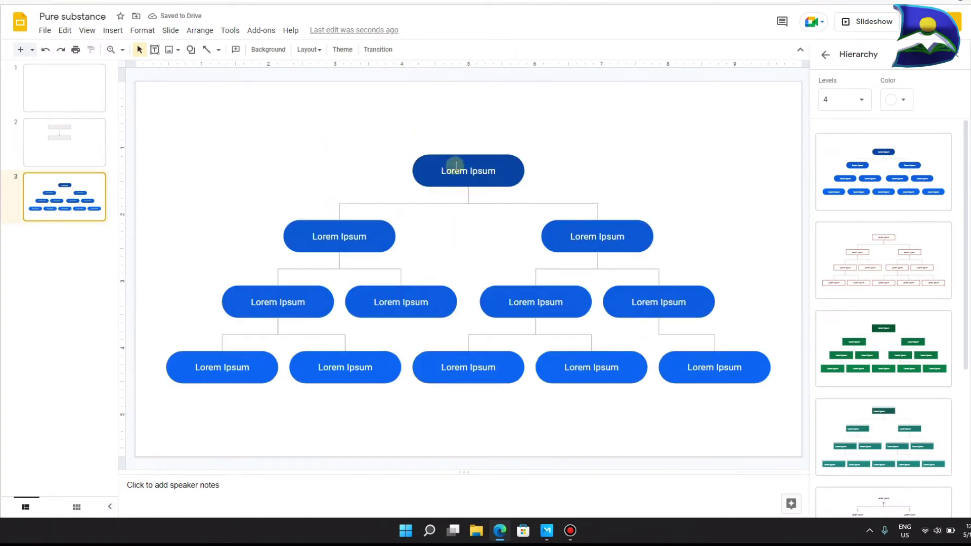
# Label the top three boxes Matter, Pure substance and Mixture.
pyautogui.click(483, 177)
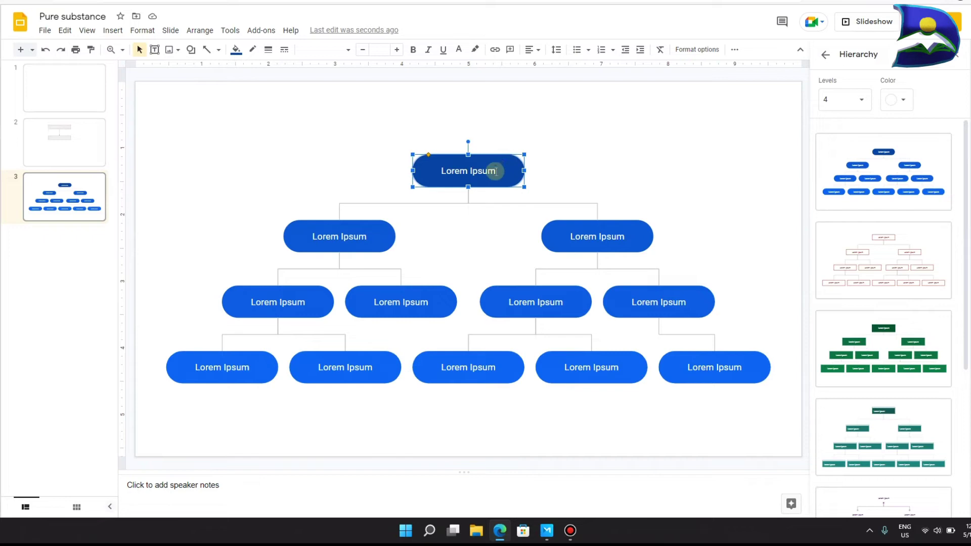
pyautogui.moveTo(495, 171); pyautogui.dragTo(440, 171)
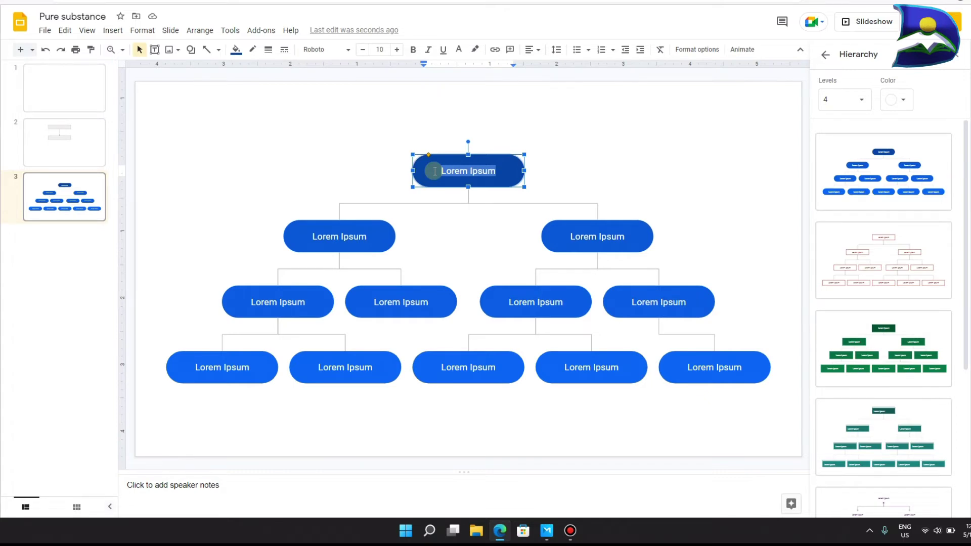
pyautogui.write('Su')
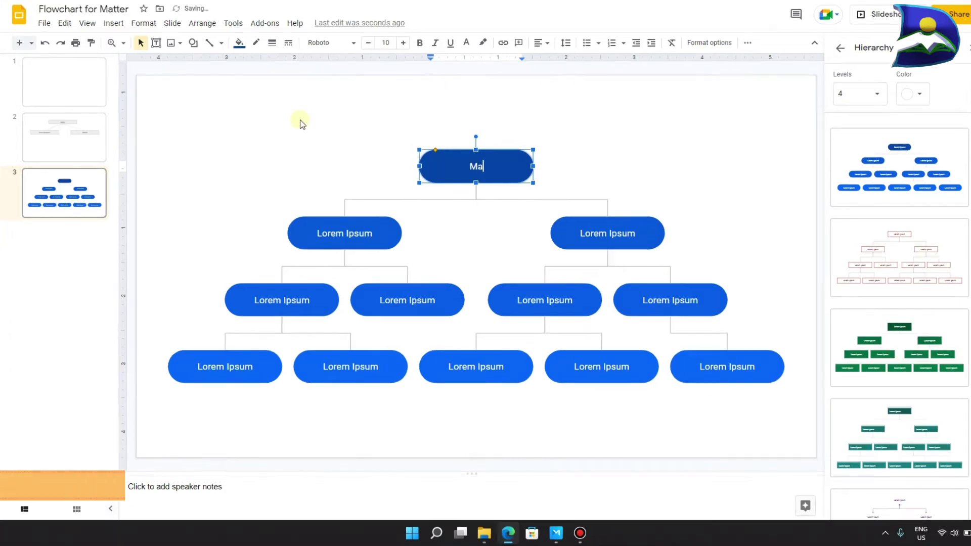
pyautogui.write('tter')
pyautogui.click(373, 233)
pyautogui.write('Pure substance')
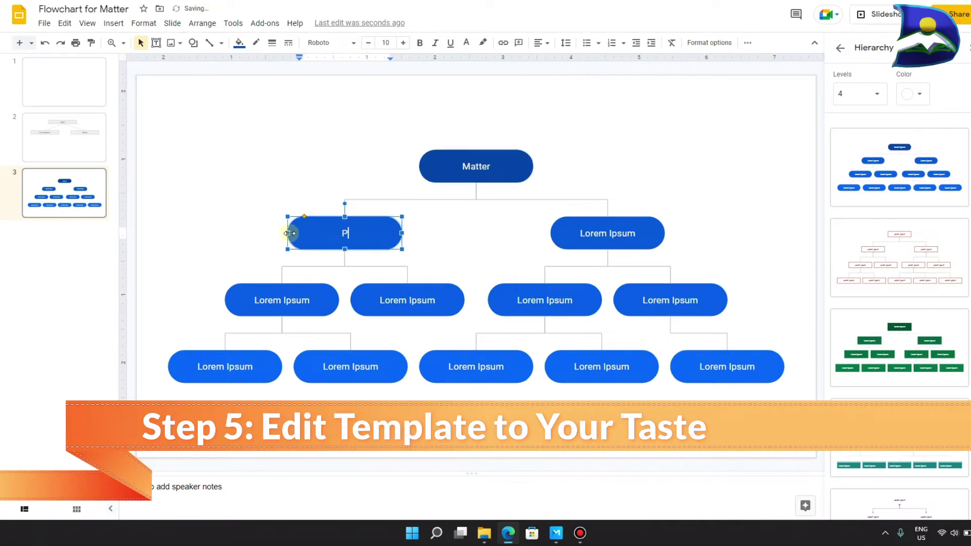
pyautogui.click(636, 233)
pyautogui.write('Mixture')
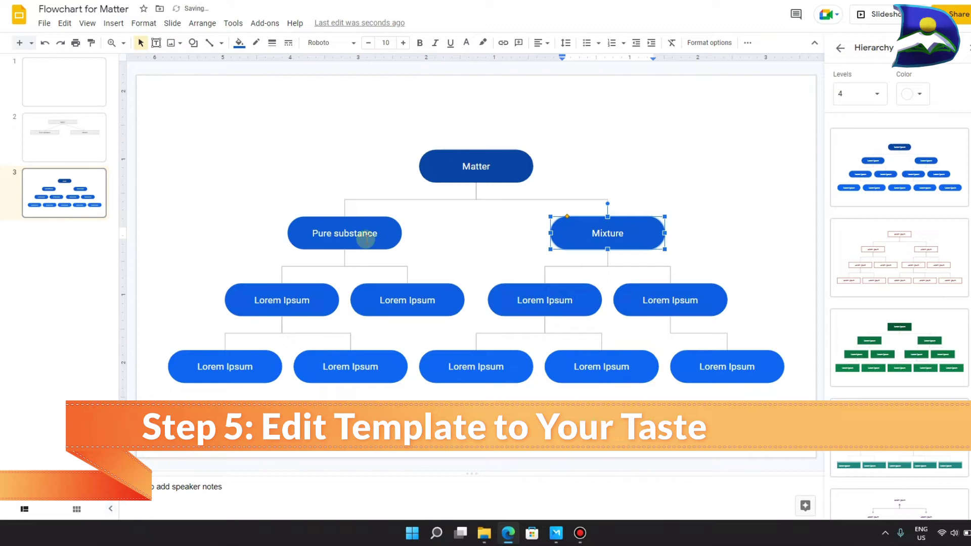
# Label the third-level boxes Element, Compound, Homogenous and Heterogenous.
pyautogui.click(235, 302)
pyautogui.write('Element')
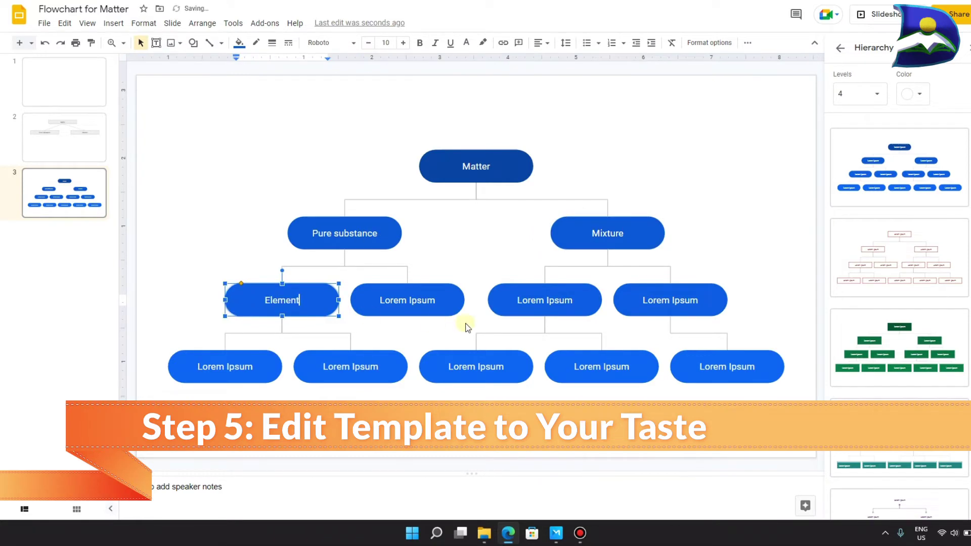
pyautogui.click(399, 299)
pyautogui.write('Compound')
pyautogui.click(564, 306)
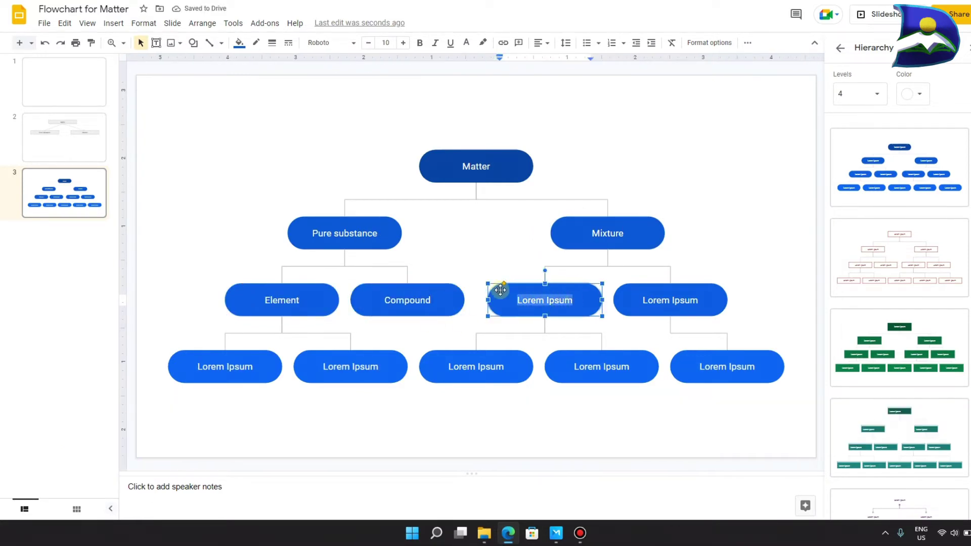
pyautogui.write('Homogenous')
pyautogui.click(695, 301)
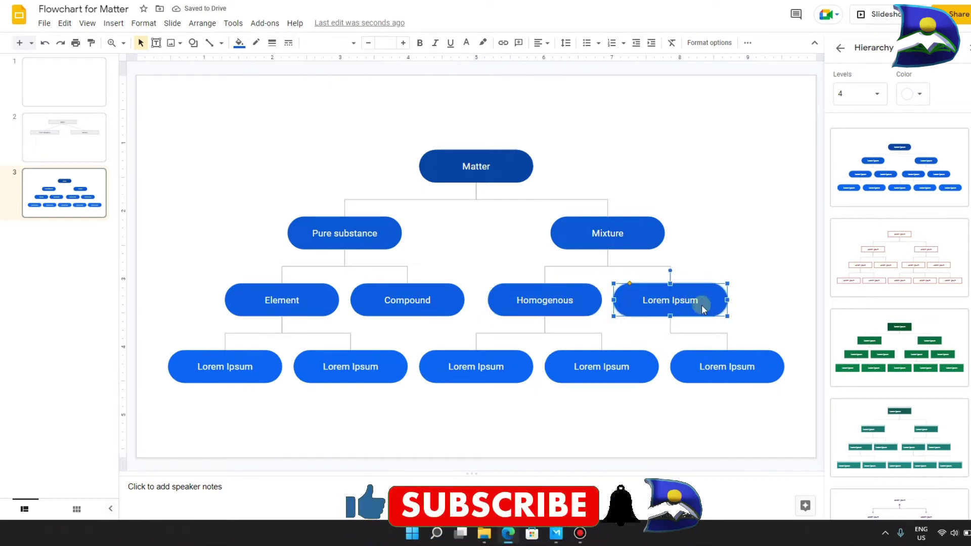
pyautogui.write('Heterogenous')
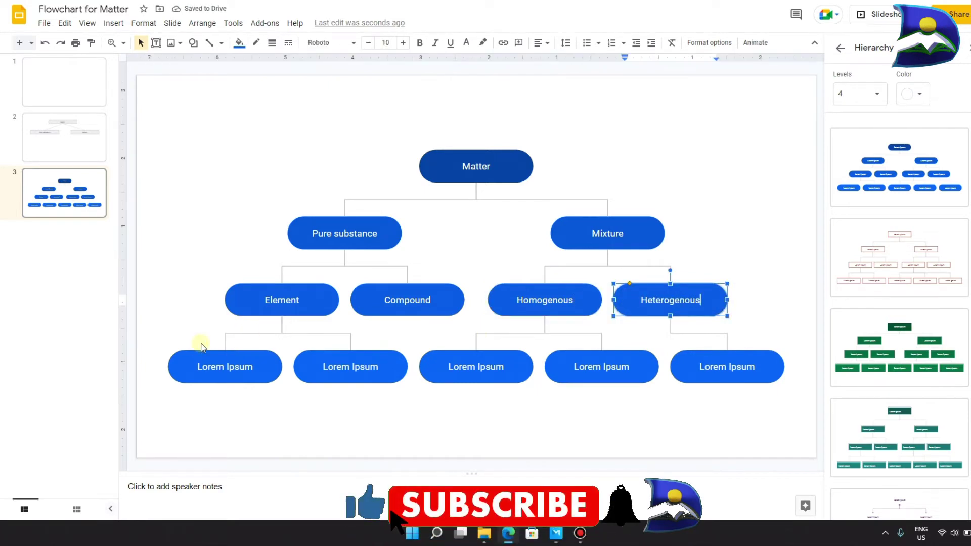
# Label the bottom boxes Sodium, Oxygen, Salt water, Koolaid and Pizza.
pyautogui.click(182, 366)
pyautogui.write('Sodium')
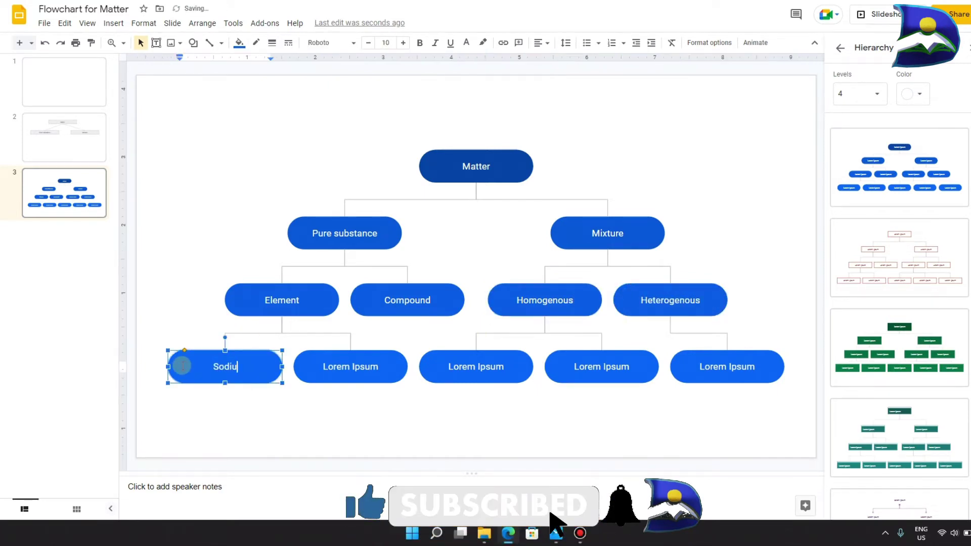
pyautogui.click(297, 365)
pyautogui.write('Oxygen')
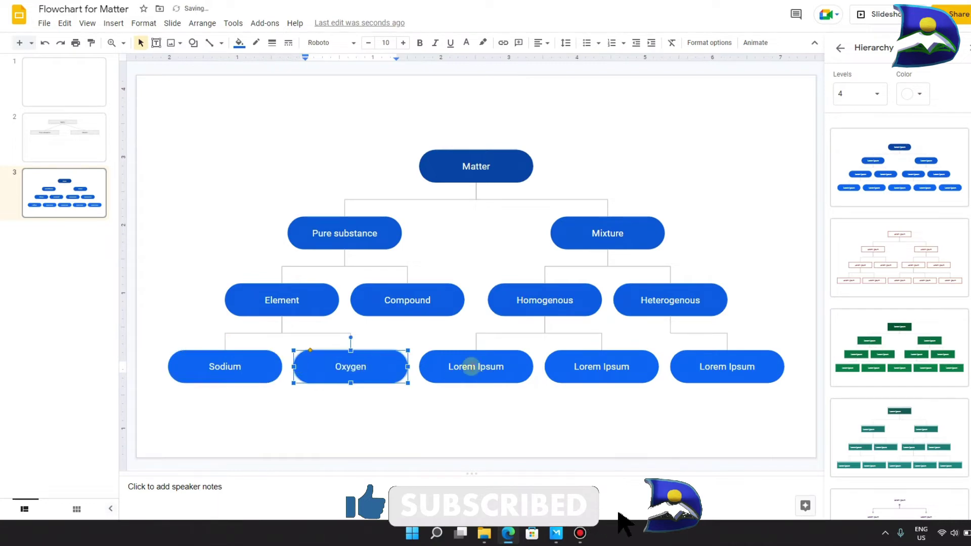
pyautogui.click(437, 364)
pyautogui.write('Salt water')
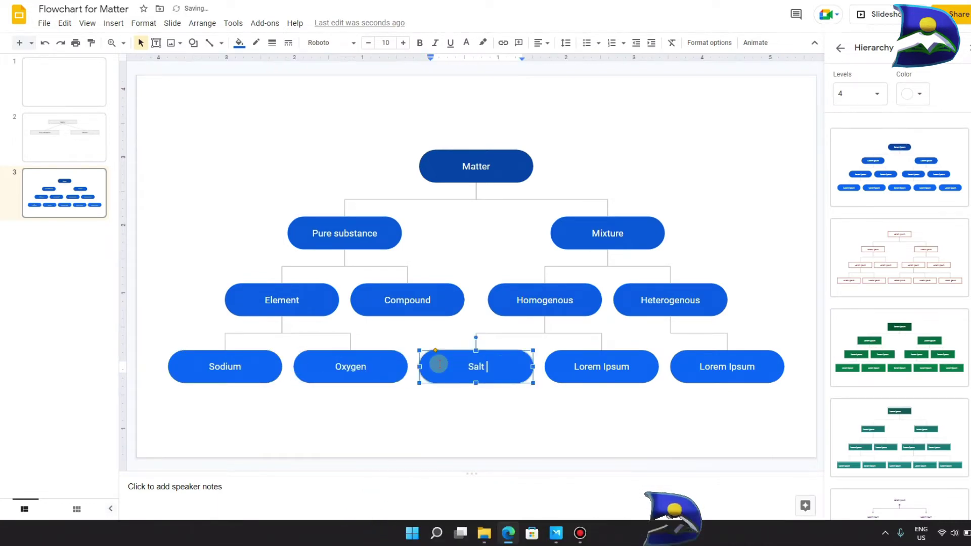
pyautogui.click(559, 366)
pyautogui.write('Koolaid')
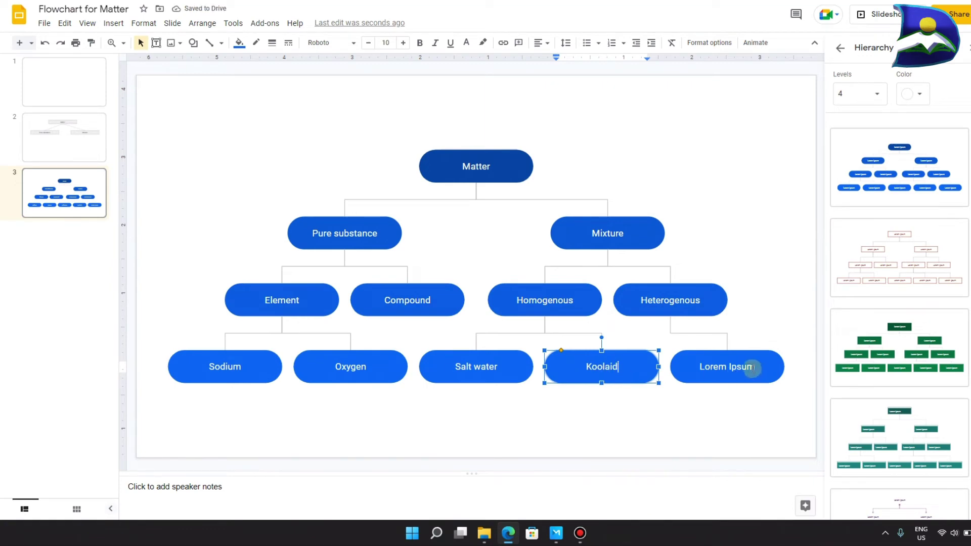
pyautogui.tripleClick(751, 368)
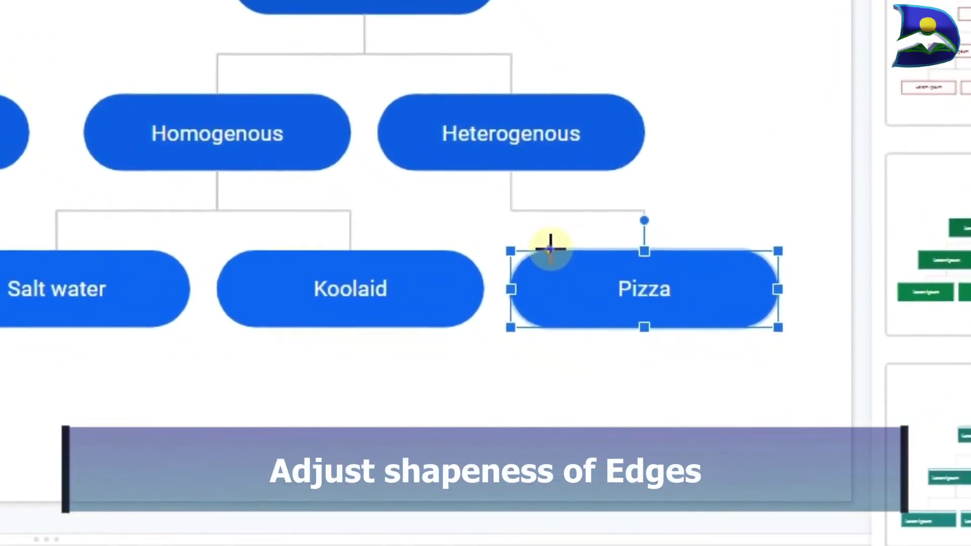
pyautogui.moveTo(551, 248)
pyautogui.mouseDown()
pyautogui.moveTo(504, 253)
pyautogui.moveTo(553, 249)
pyautogui.mouseUp()
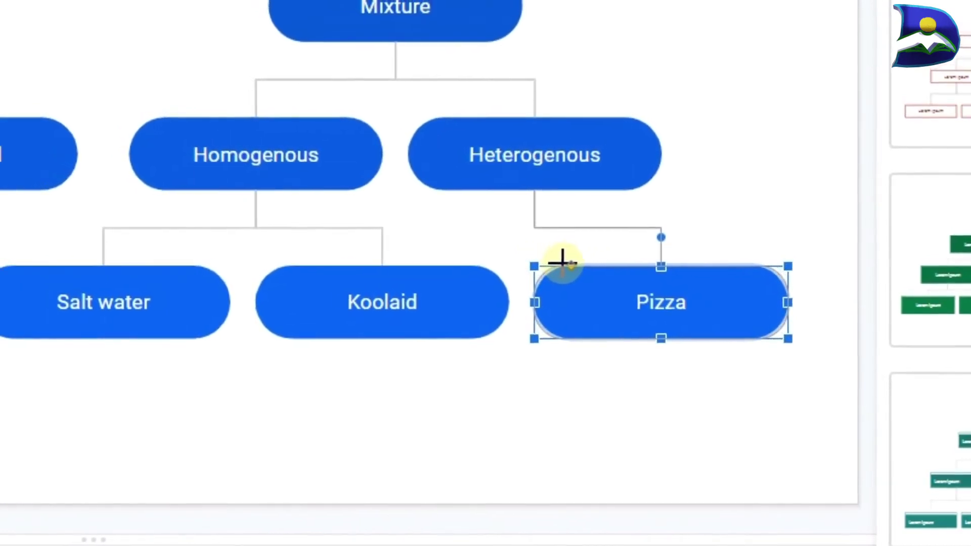
pyautogui.moveTo(546, 265); pyautogui.dragTo(585, 282)
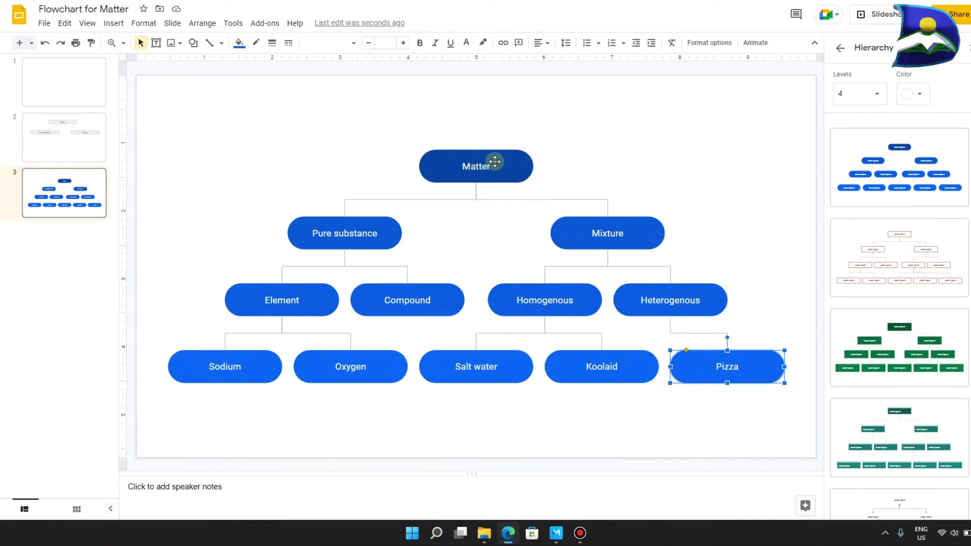
# Fill the Pure substance box with orange.
pyautogui.click(495, 161)
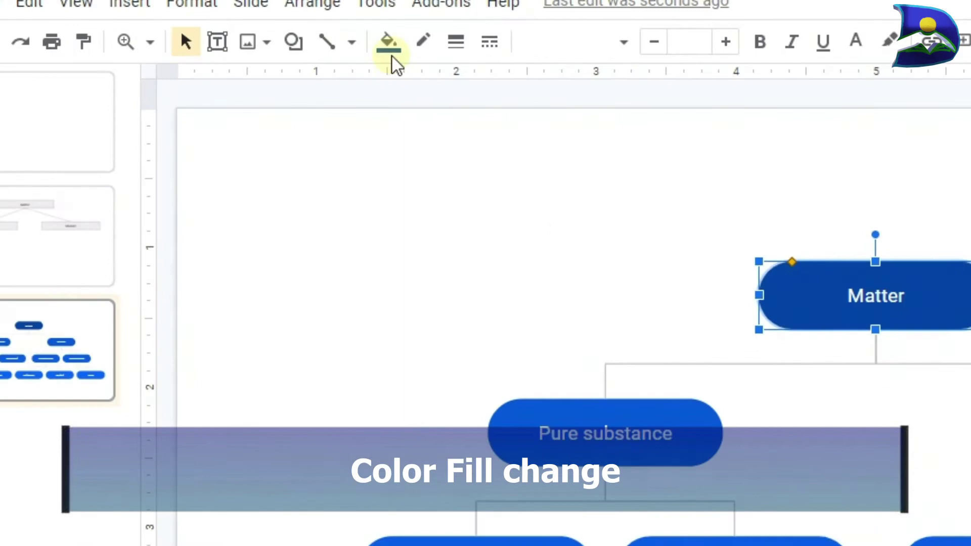
pyautogui.click(401, 51)
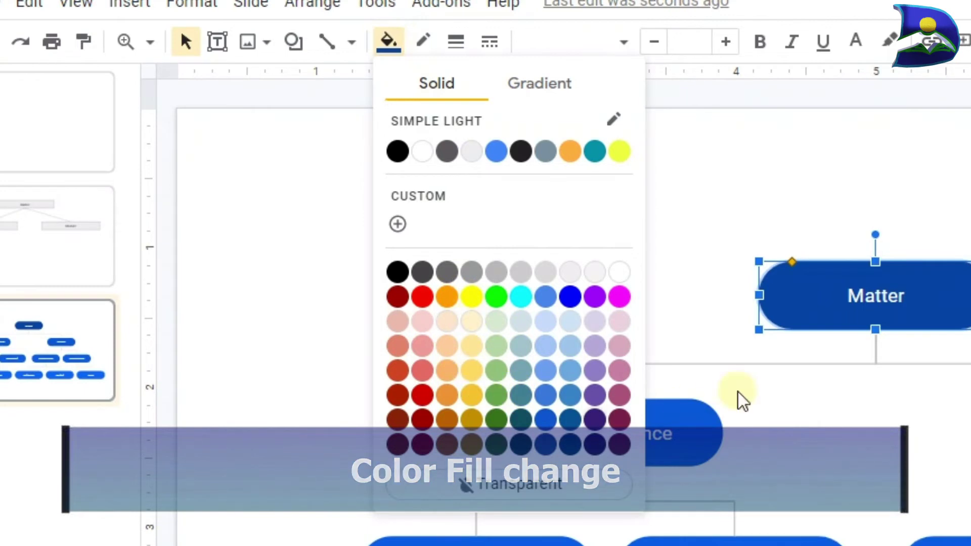
pyautogui.click(692, 409)
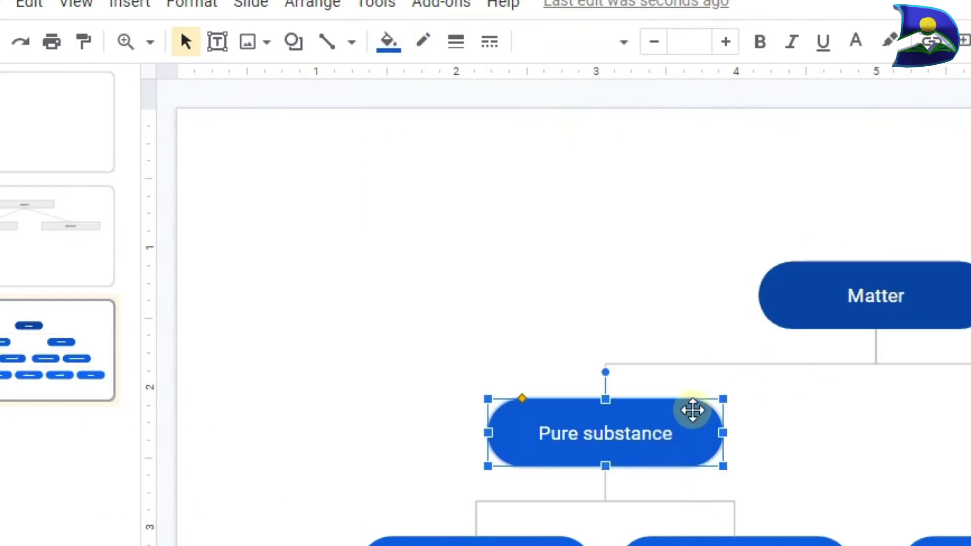
pyautogui.click(399, 57)
pyautogui.click(571, 161)
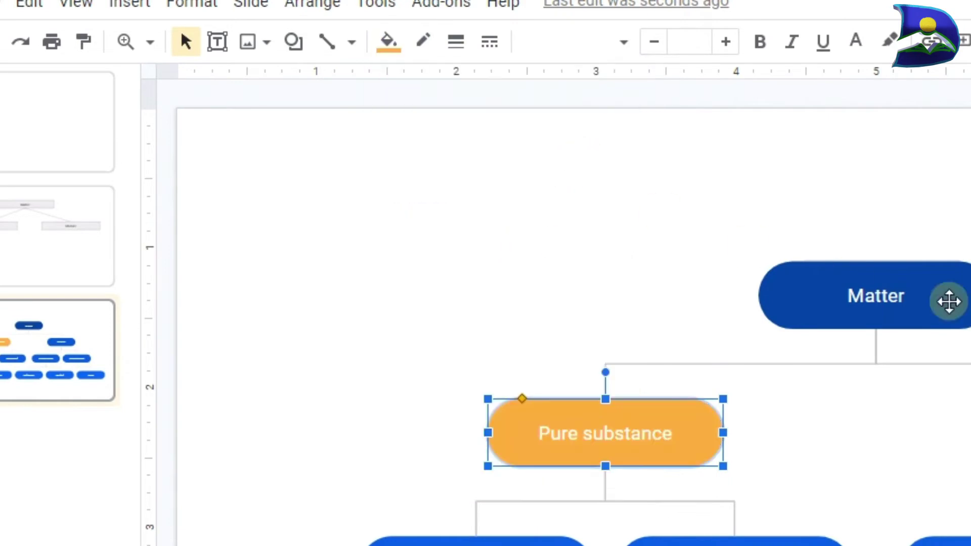
# Fill Mixture yellow, Element red and Compound light red.
pyautogui.click(607, 233)
pyautogui.click(239, 42)
pyautogui.click(346, 97)
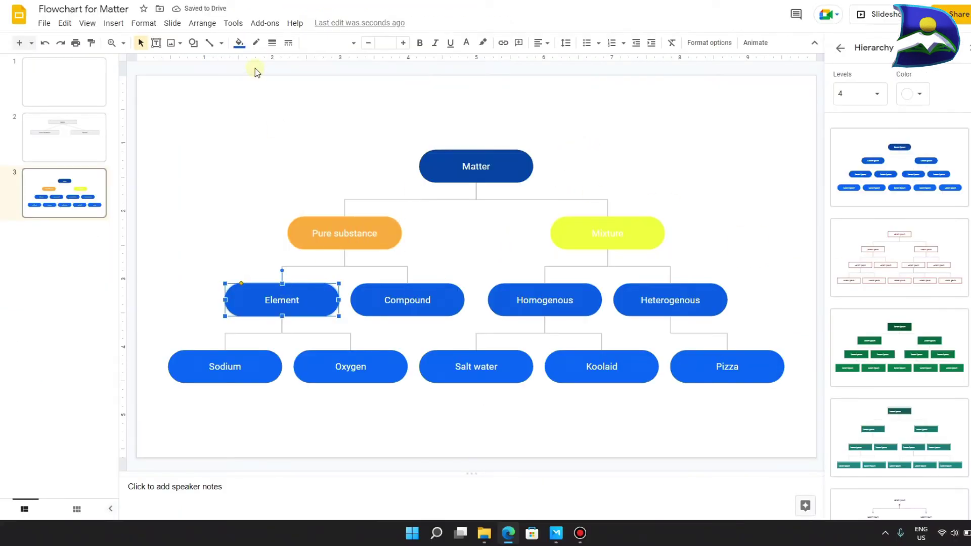
pyautogui.click(239, 42)
pyautogui.click(252, 165)
pyautogui.click(240, 43)
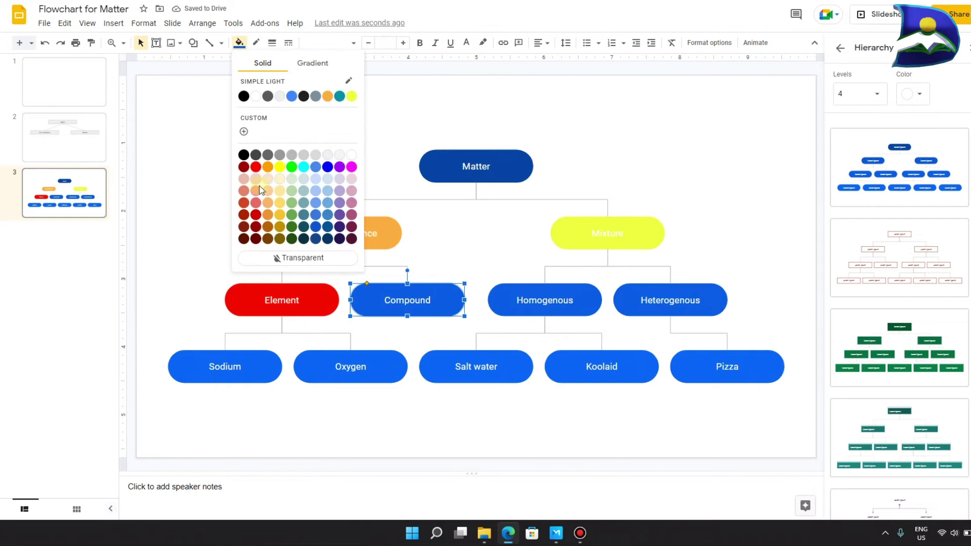
pyautogui.click(255, 203)
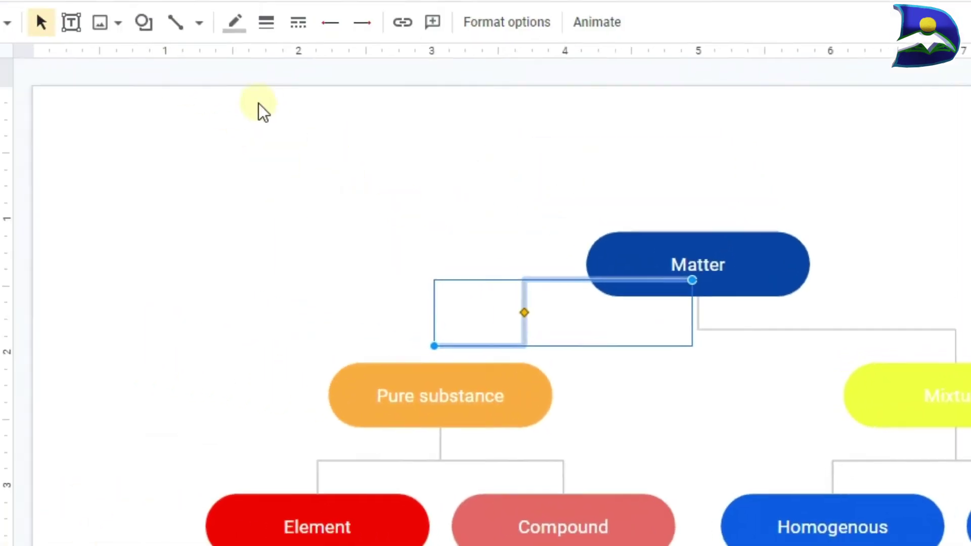
# Draw a straight arrow from Matter to Pure substance and delete the old elbow connector.
pyautogui.click(212, 31)
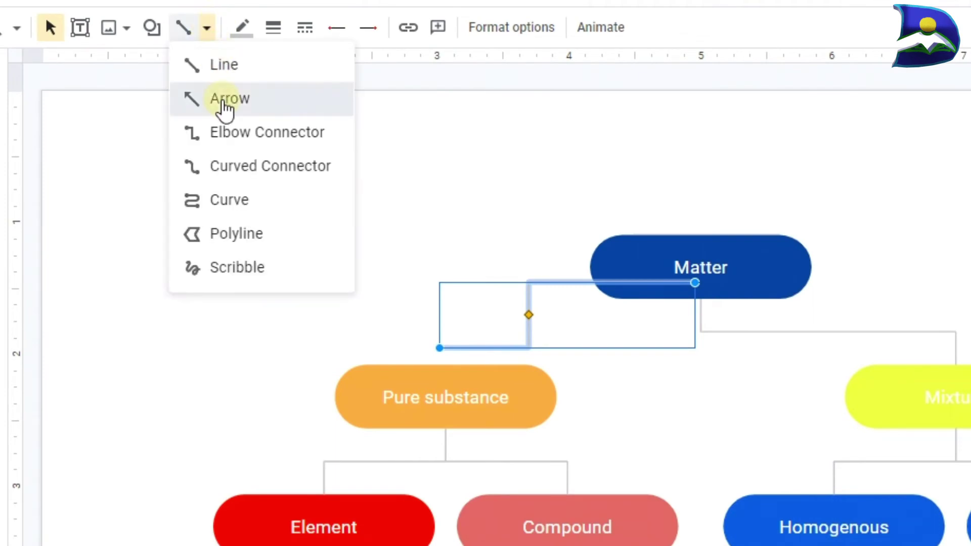
pyautogui.click(225, 101)
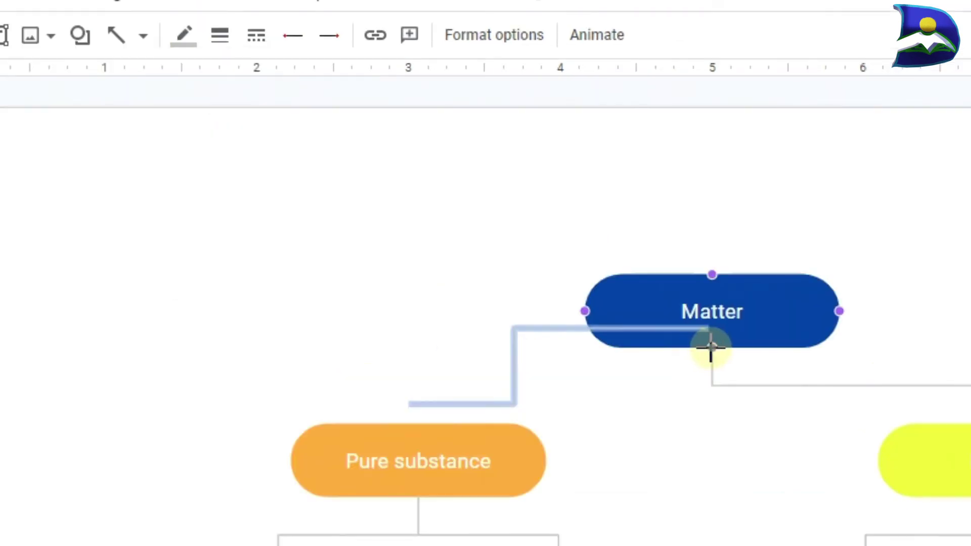
pyautogui.moveTo(578, 391); pyautogui.dragTo(422, 423)
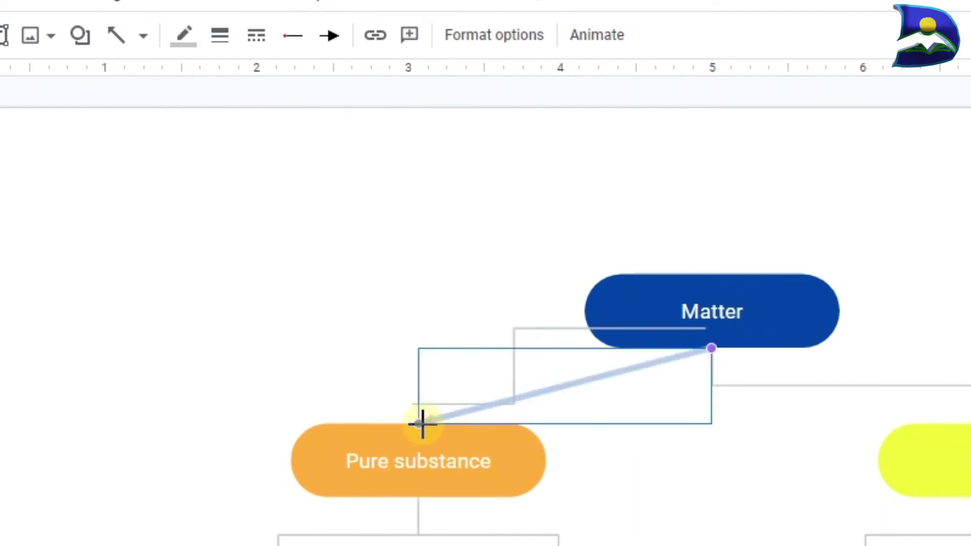
pyautogui.click(518, 328)
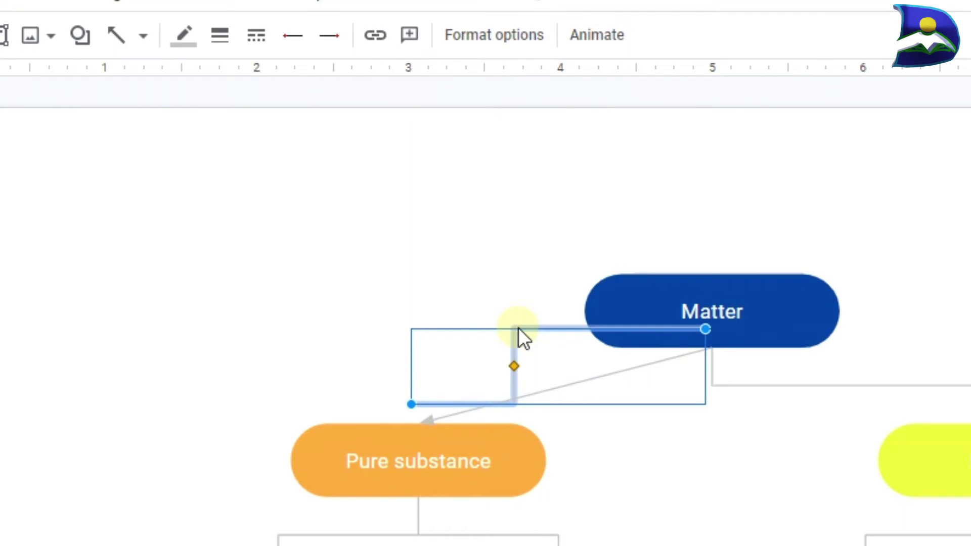
pyautogui.press('Delete')
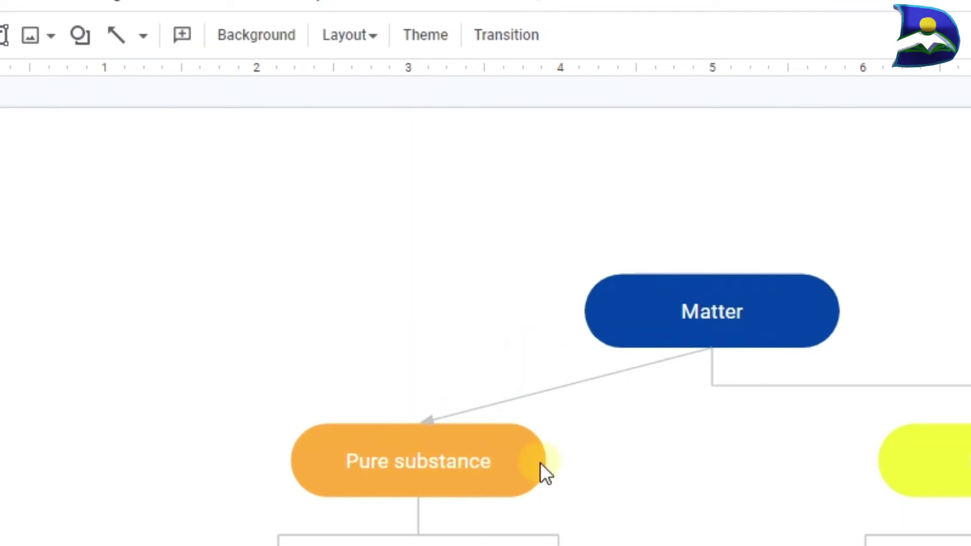
pyautogui.click(737, 384)
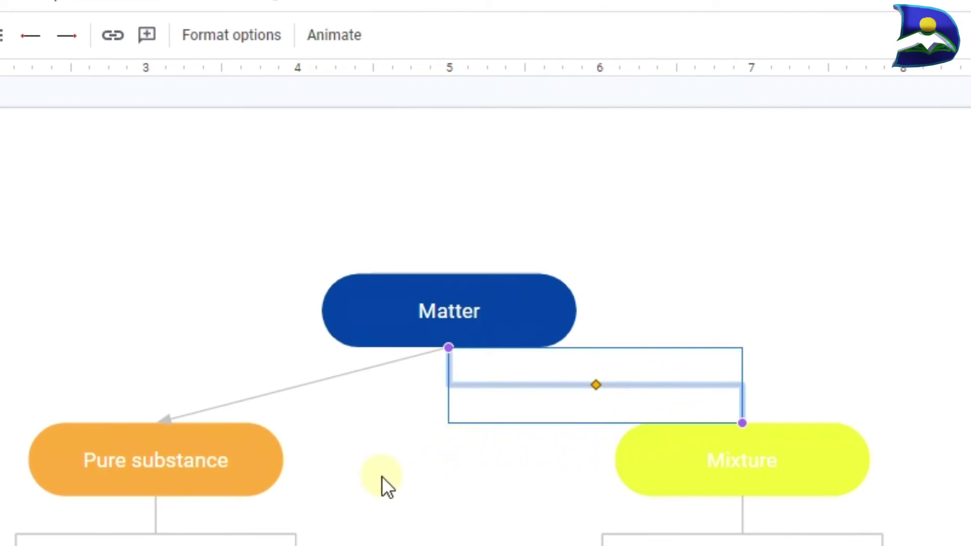
# Select all the Matter diagram shapes and scale them down into the slide's upper-left area.
pyautogui.click(191, 123)
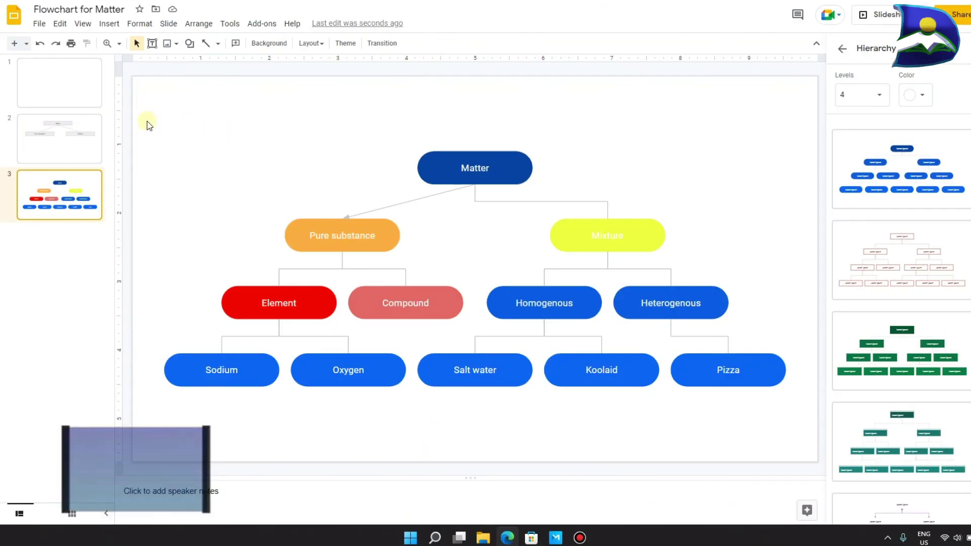
pyautogui.moveTo(146, 121); pyautogui.dragTo(798, 450)
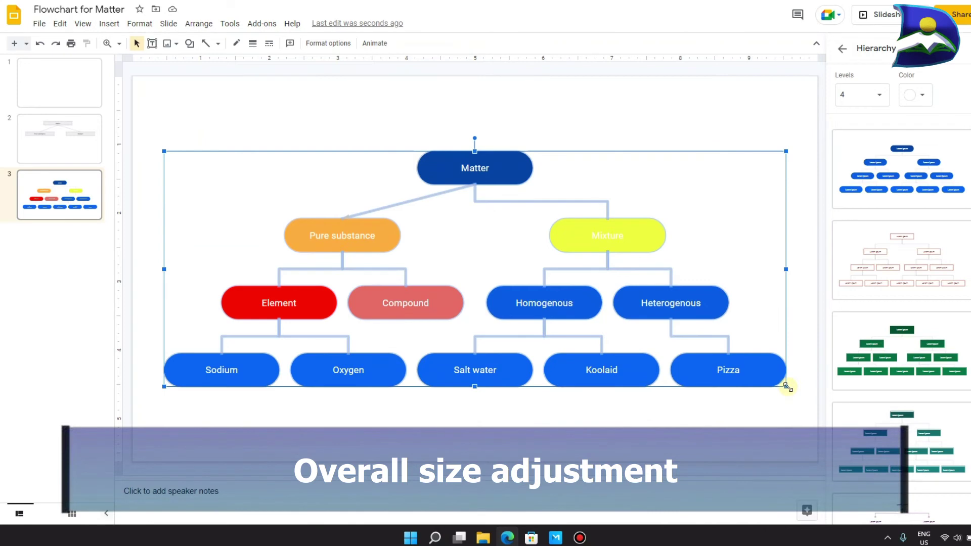
pyautogui.moveTo(787, 387); pyautogui.dragTo(599, 293)
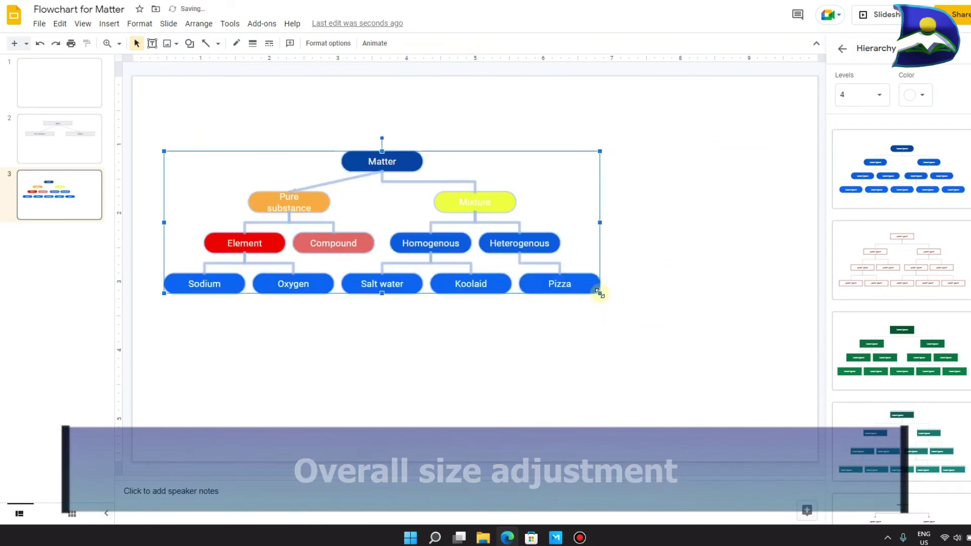
pyautogui.click(391, 360)
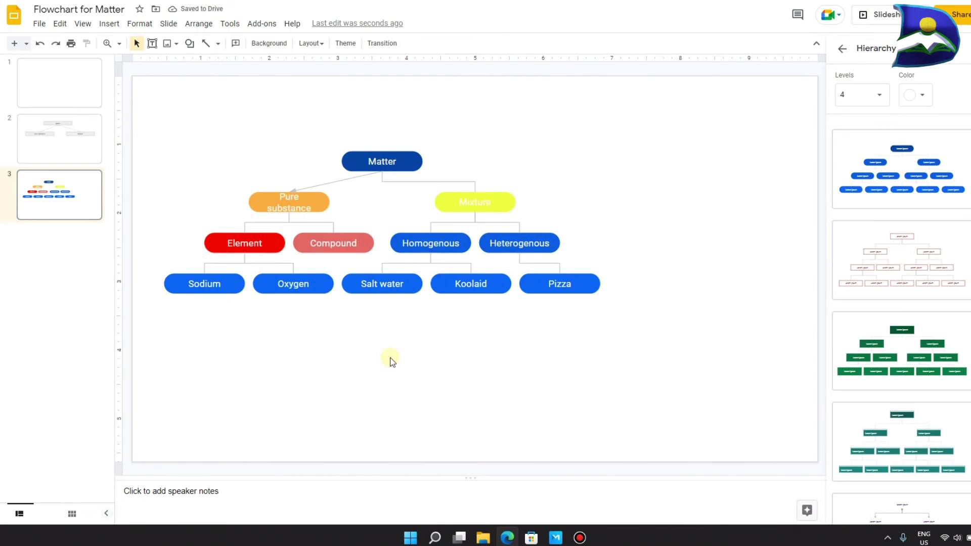
pyautogui.moveTo(144, 117); pyautogui.dragTo(630, 392)
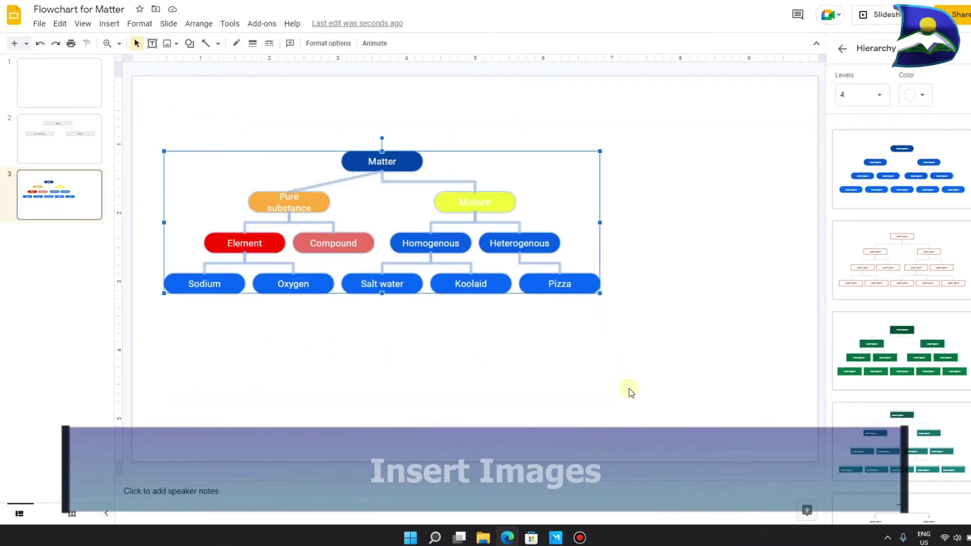
# Enlarge the hierarchy across the slide and insert a small mixed-vegetables photo from a 'mixture' web search.
pyautogui.moveTo(599, 292); pyautogui.dragTo(743, 407)
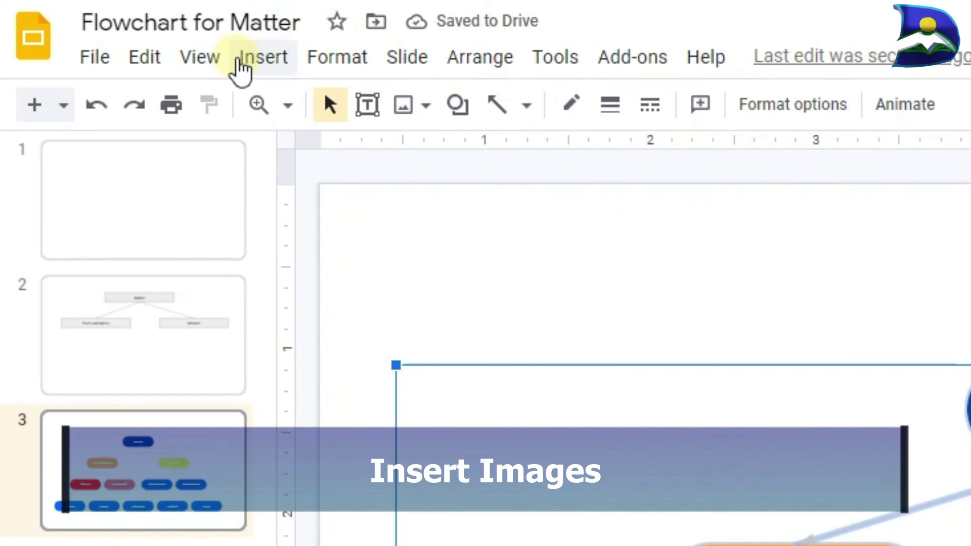
pyautogui.click(238, 68)
pyautogui.moveTo(303, 113)
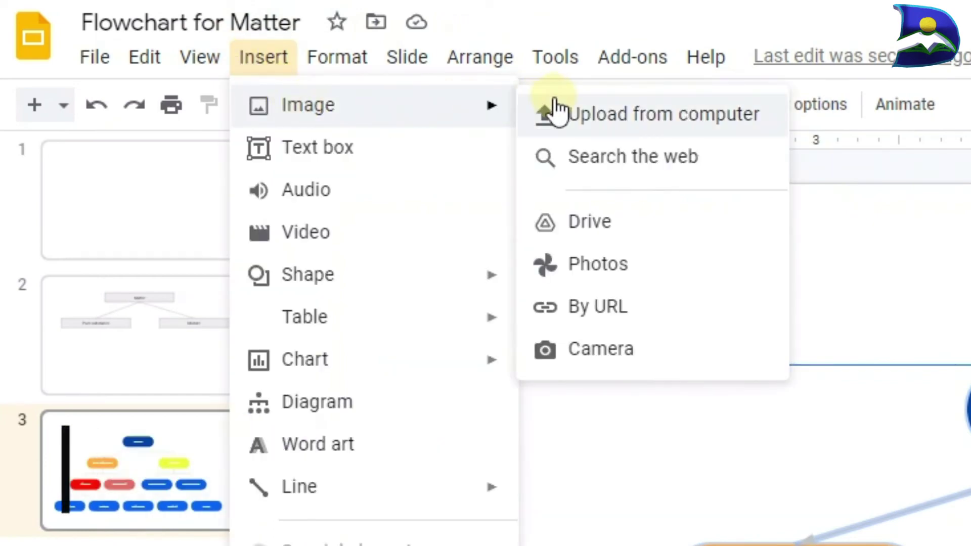
pyautogui.click(597, 162)
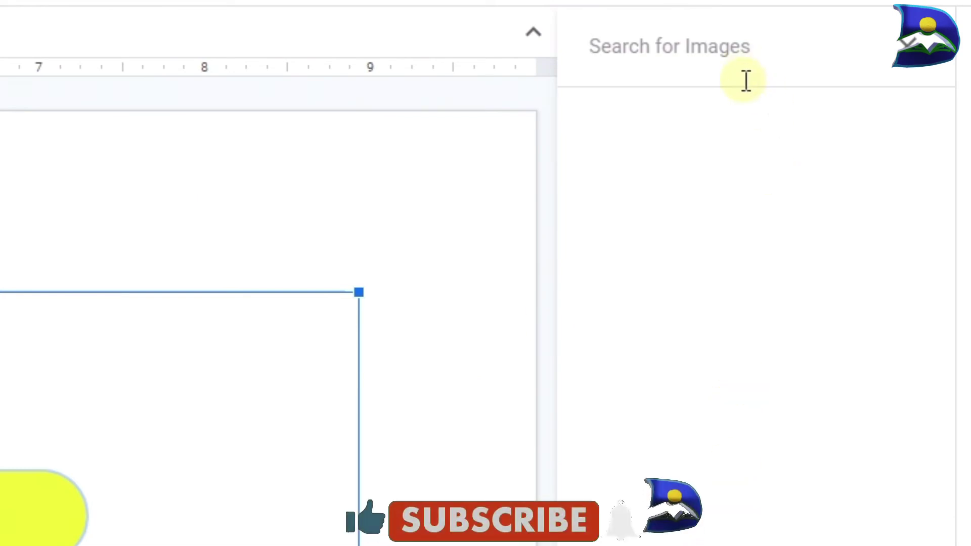
pyautogui.write('ml')
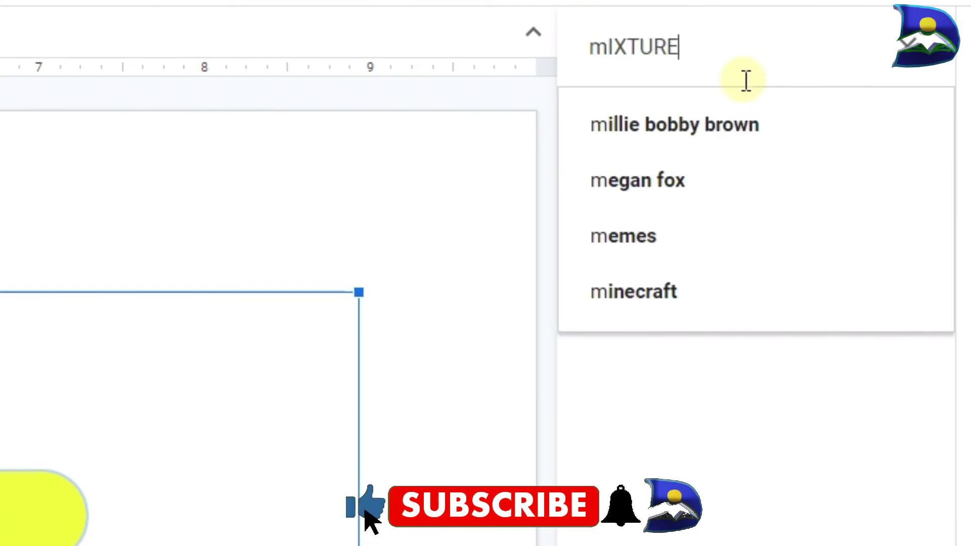
pyautogui.press('Return')
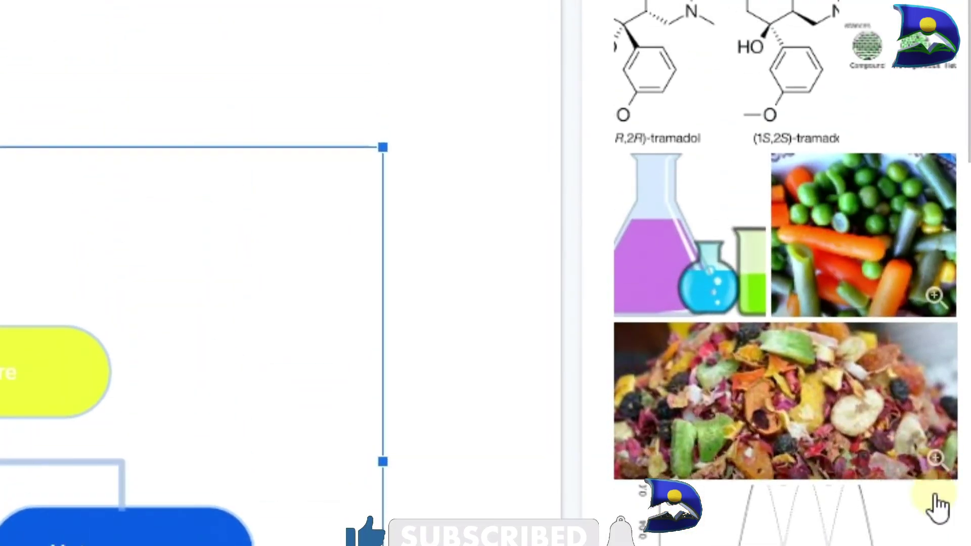
pyautogui.click(859, 233)
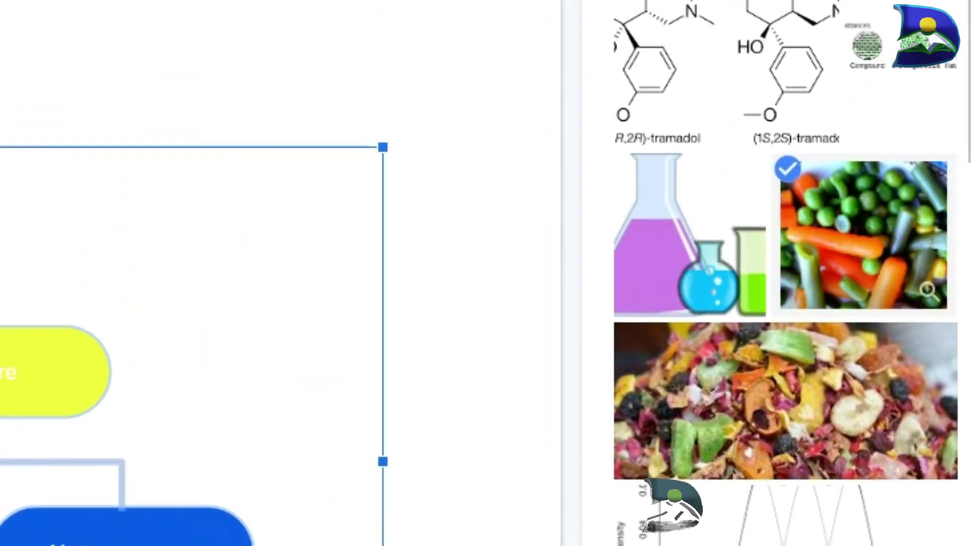
pyautogui.click(880, 523)
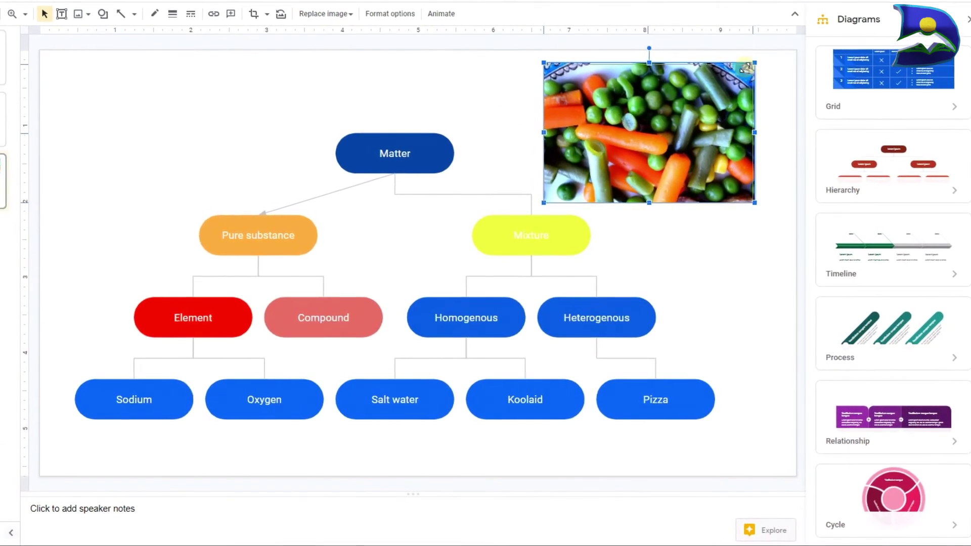
pyautogui.moveTo(751, 62); pyautogui.dragTo(744, 343)
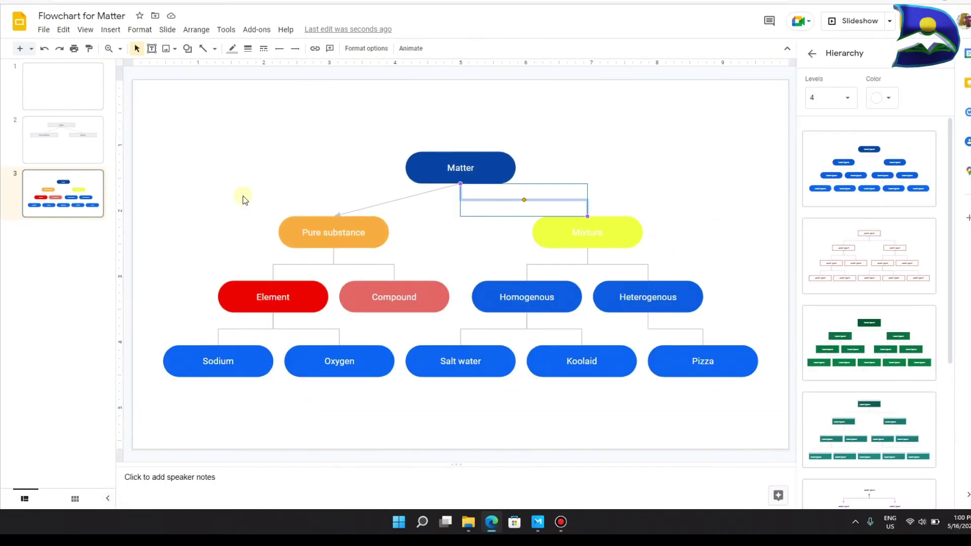
# Visit slide 2, return to the slide 3 hierarchy, and bring up the new-slide layouts.
pyautogui.click(37, 134)
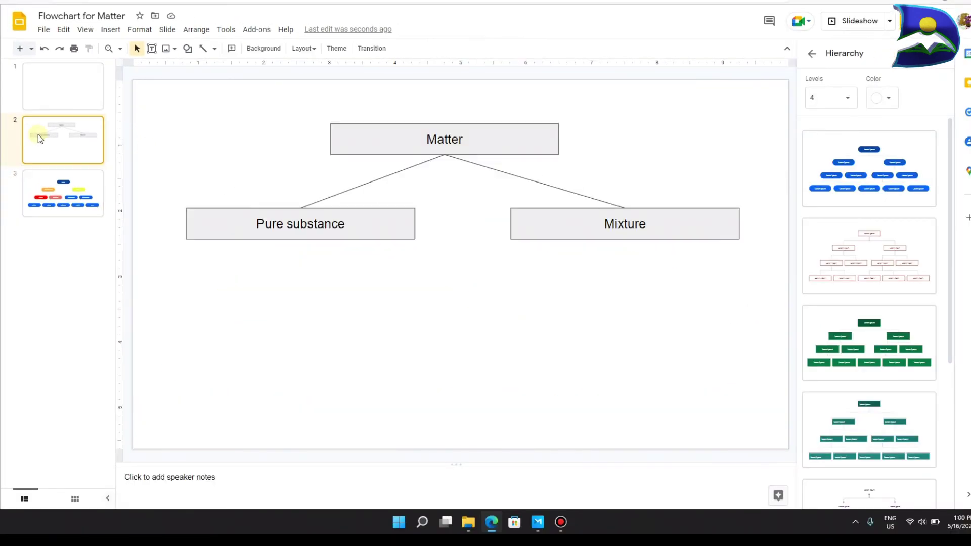
pyautogui.click(61, 208)
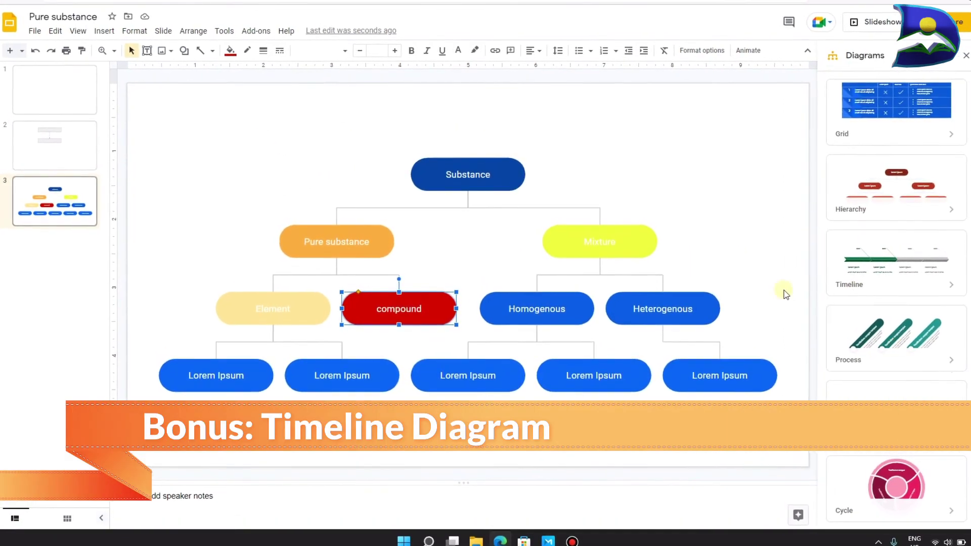
pyautogui.click(12, 51)
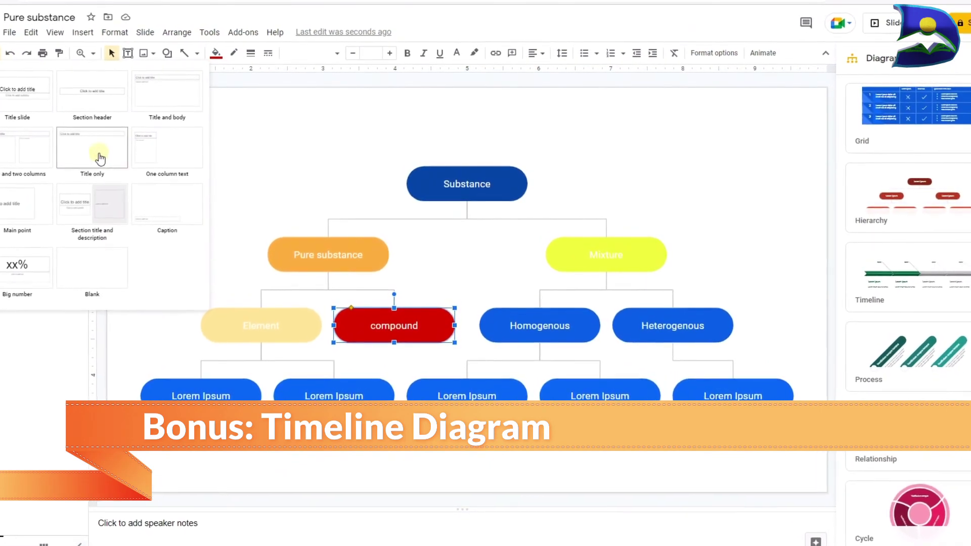
# Add a blank slide 4 and browse the Timeline diagram templates.
pyautogui.click(92, 268)
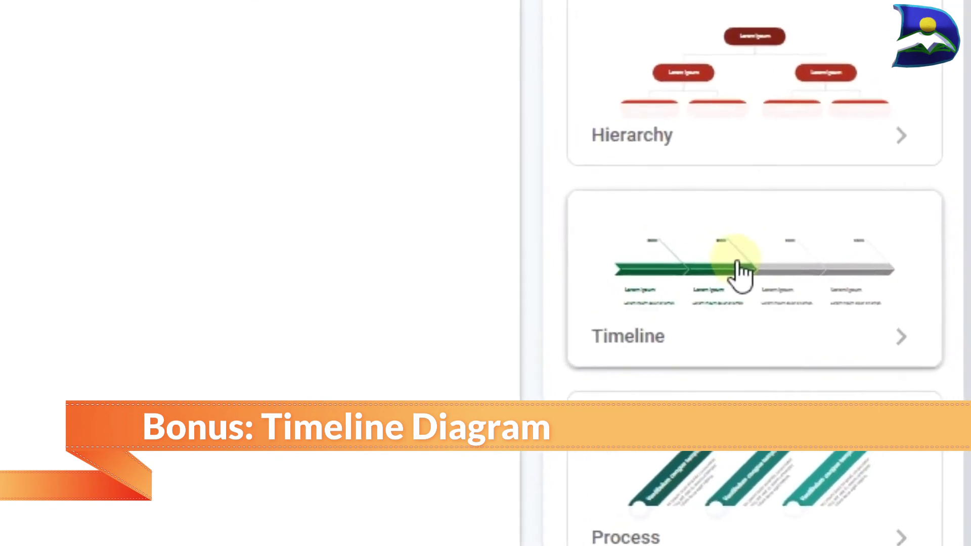
pyautogui.click(739, 275)
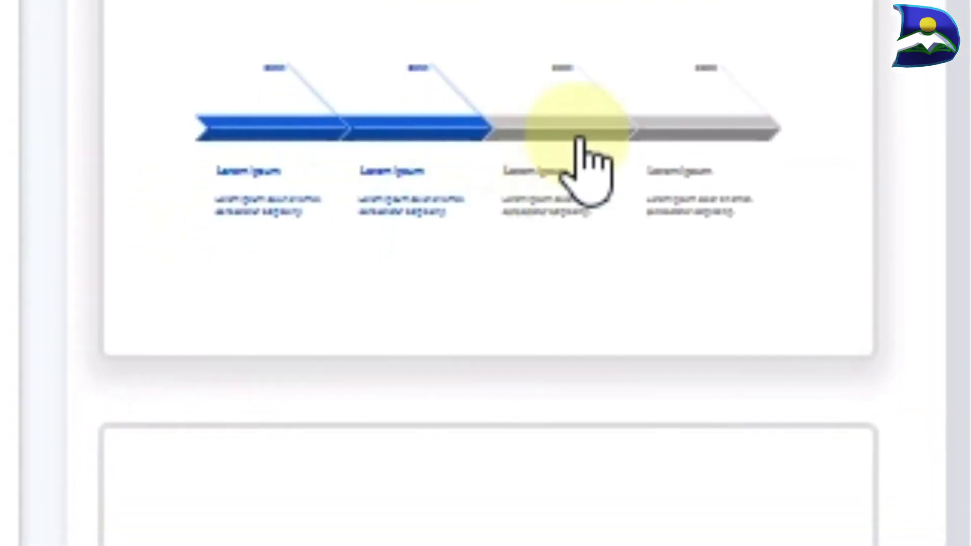
pyautogui.scroll(-2, 657, 152)
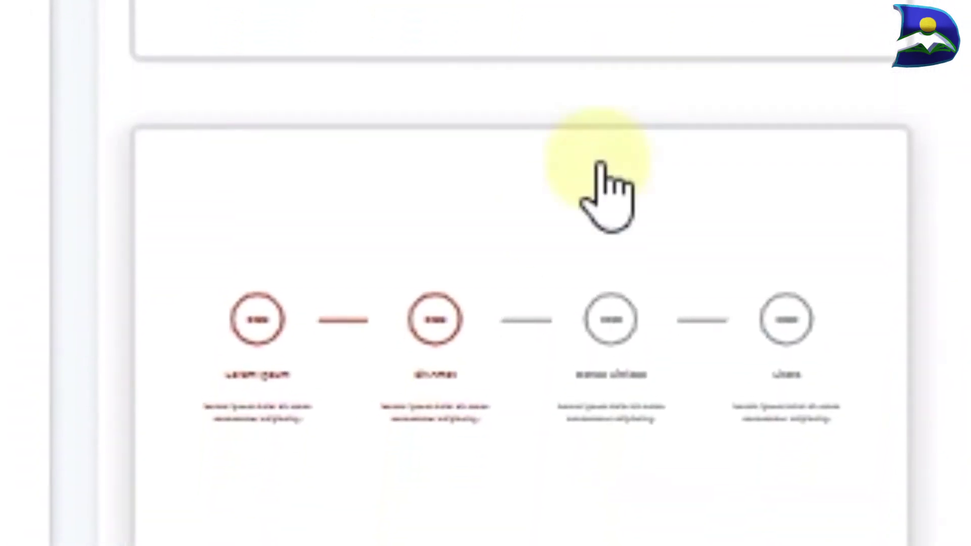
pyautogui.scroll(5, 606, 196)
# Set the timeline templates to 6 dates and scroll through the variants.
pyautogui.click(410, 74)
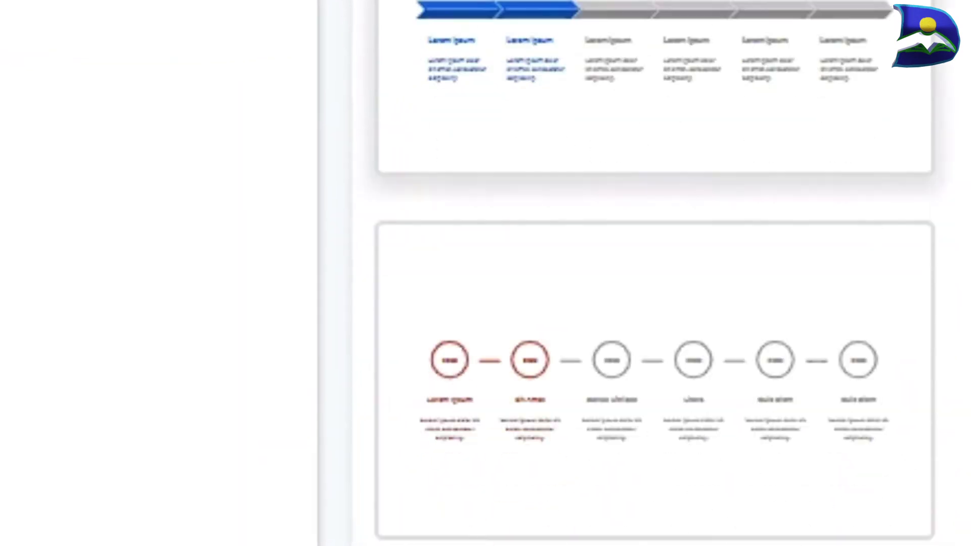
pyautogui.scroll(-5, 667, 166)
pyautogui.scroll(-10, 662, 187)
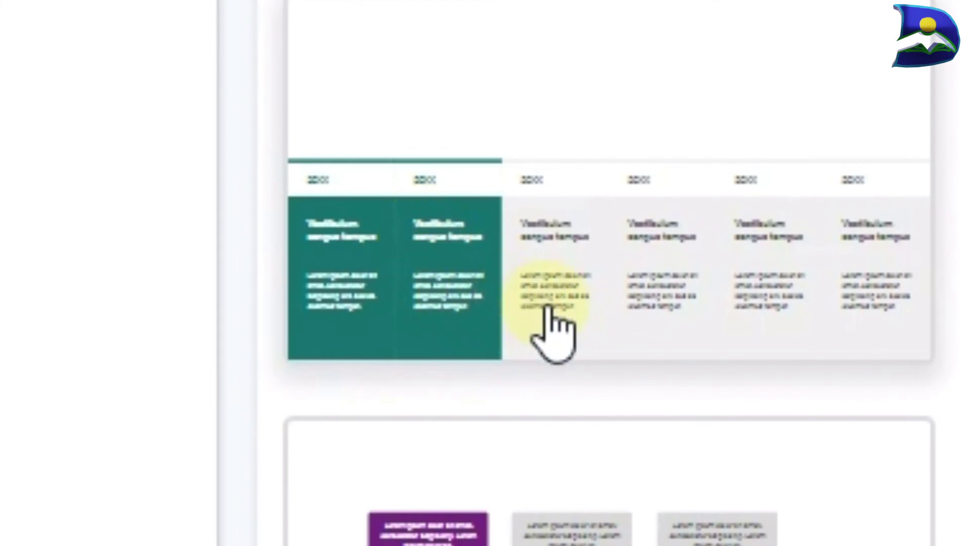
pyautogui.scroll(-5, 556, 329)
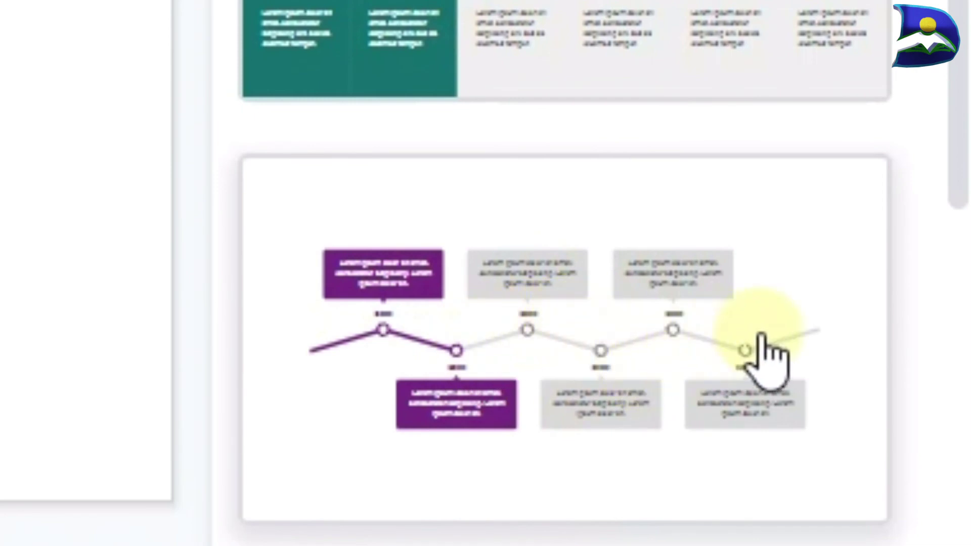
pyautogui.scroll(5, 763, 338)
pyautogui.scroll(-5, 764, 354)
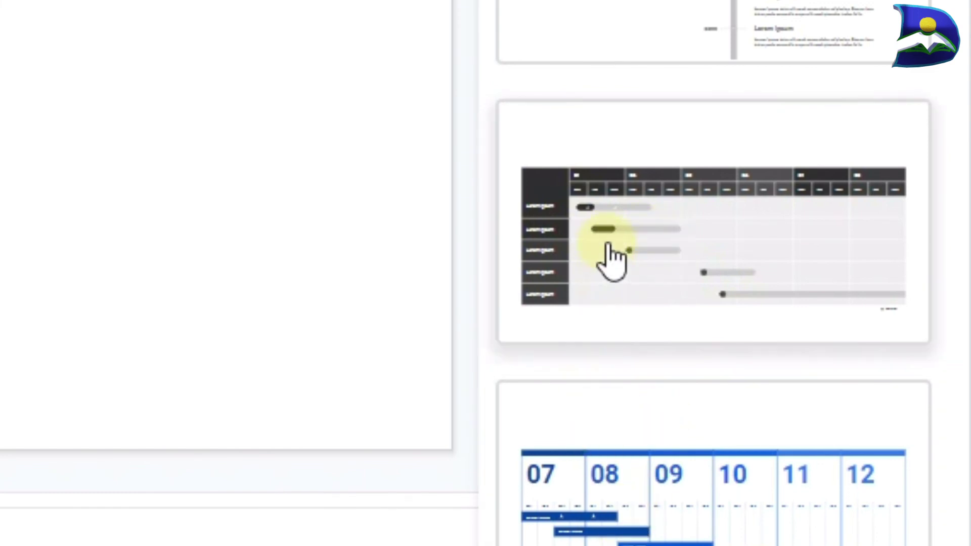
pyautogui.scroll(-1, 617, 457)
pyautogui.scroll(-1, 617, 458)
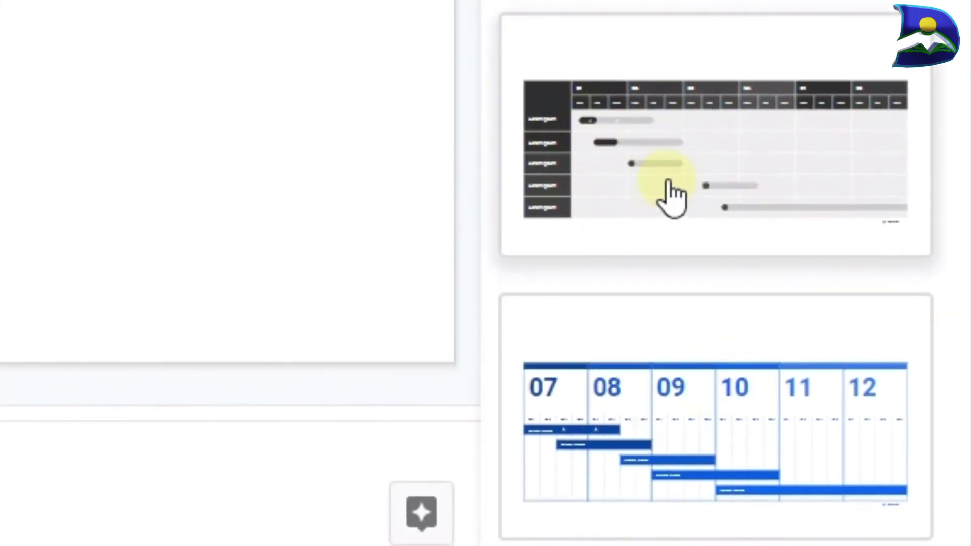
pyautogui.scroll(-15, 672, 195)
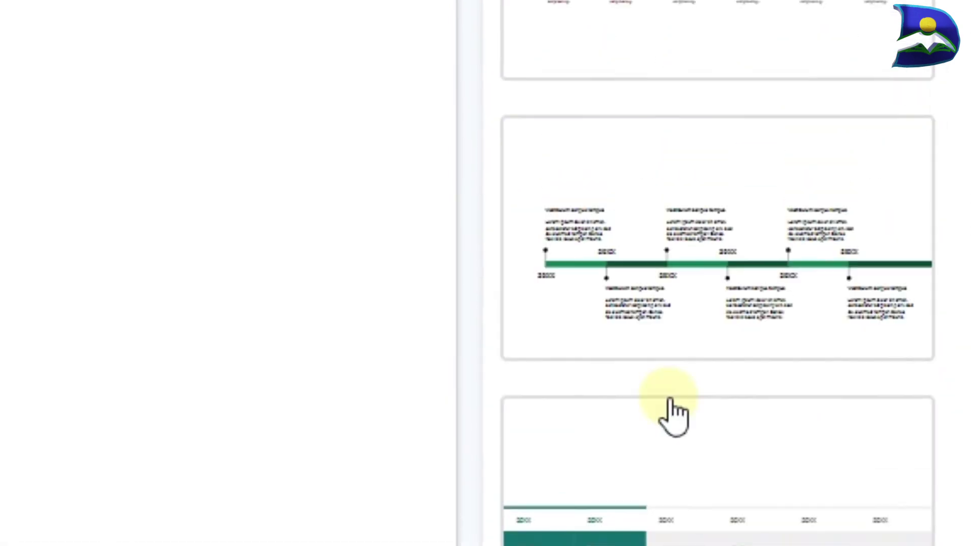
pyautogui.scroll(3, 629, 455)
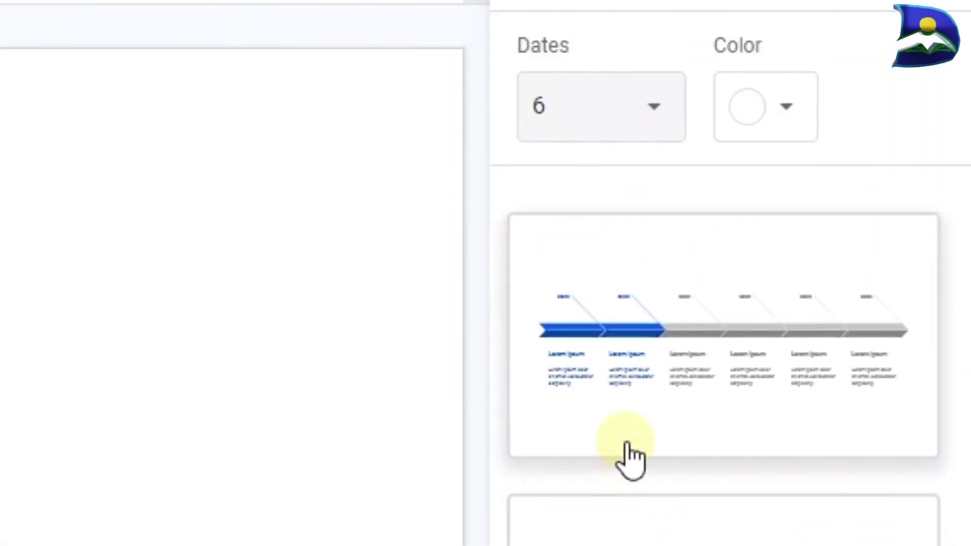
# Pick the blue chevron timeline, then return to slide 3 and open the Insert menu.
pyautogui.click(629, 379)
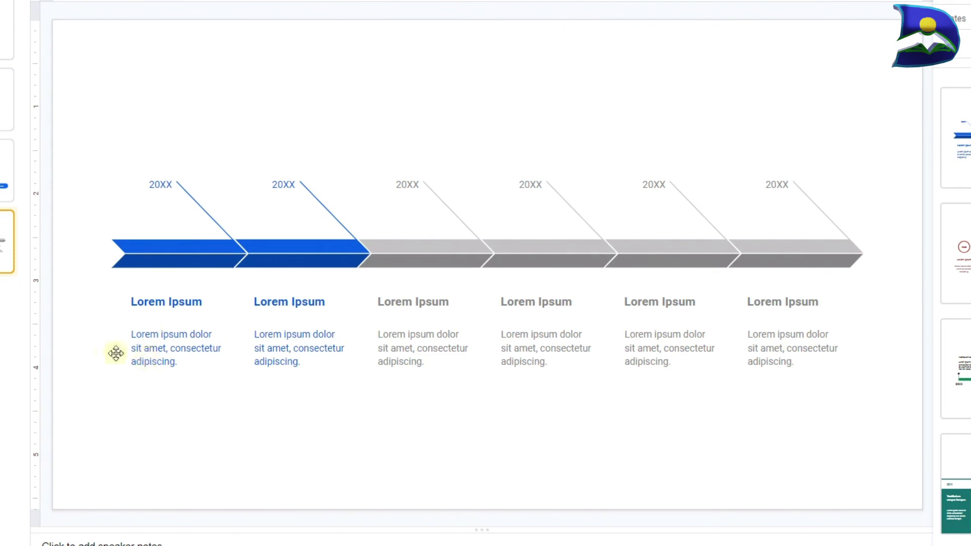
pyautogui.click(59, 198)
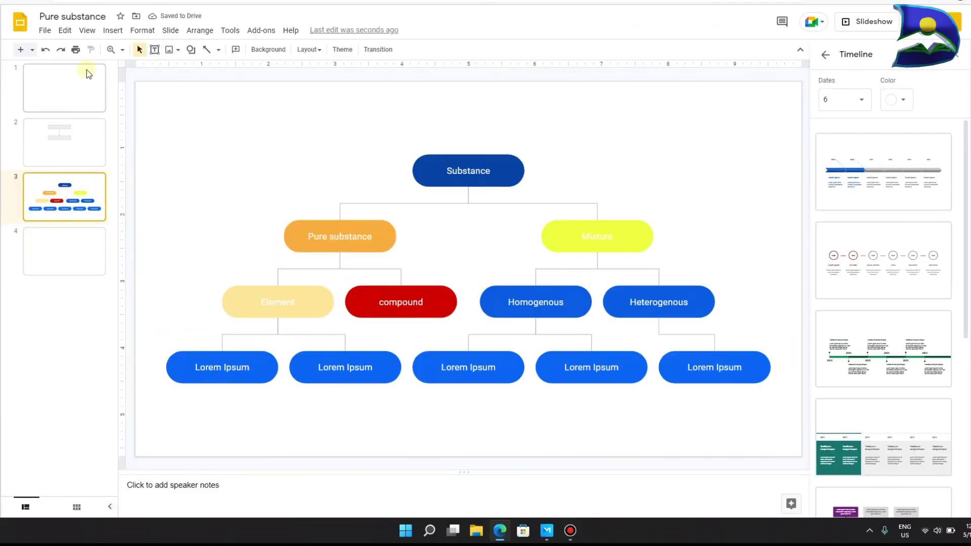
pyautogui.click(113, 30)
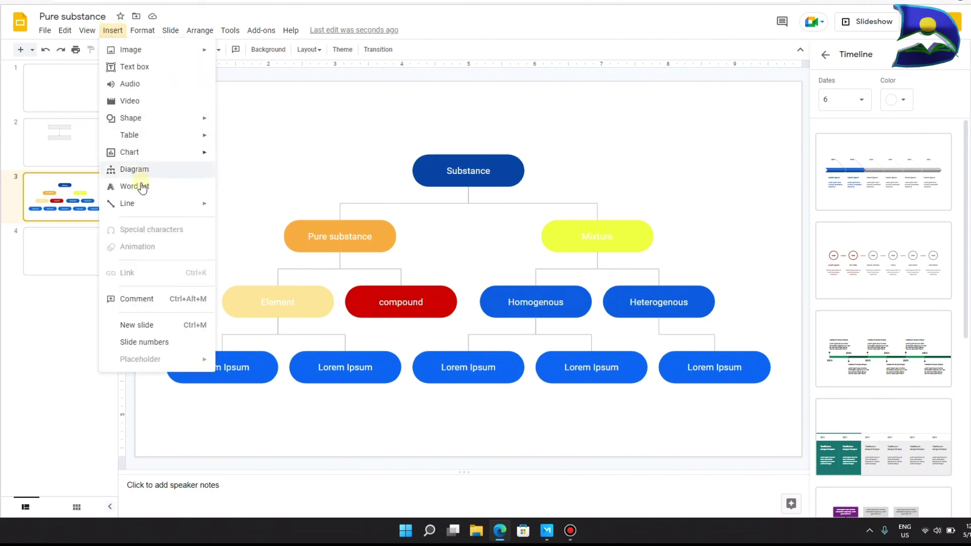